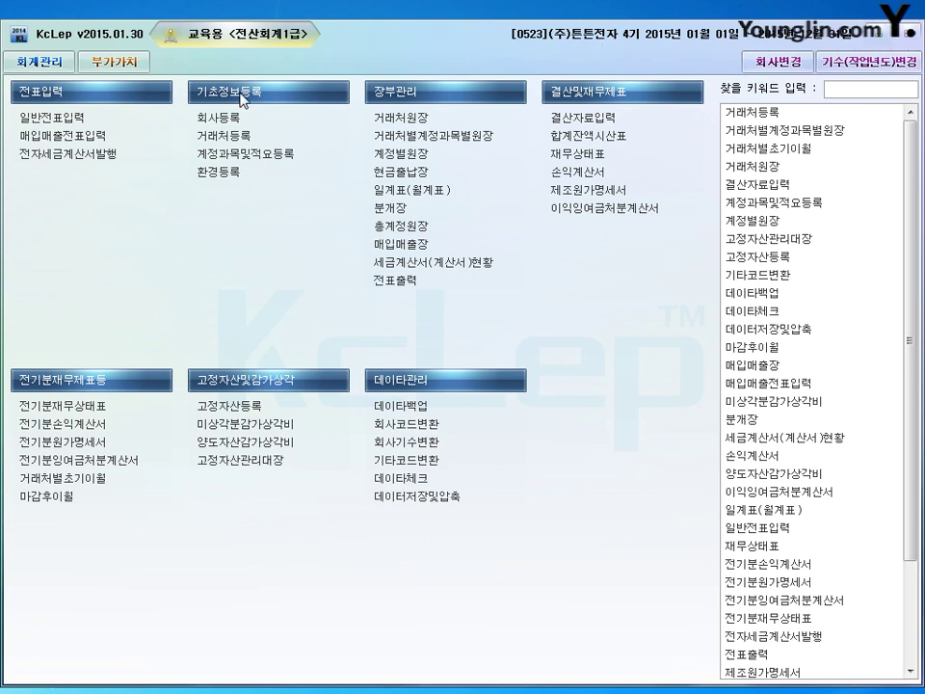
In 계정과목및적요등록, add transfer summary (대체적요) no. 7, "임차료의 선급비용 대체", to account 0819 임차료 under 판매관리비
{"action": "left_click", "coordinate": [249, 163]}
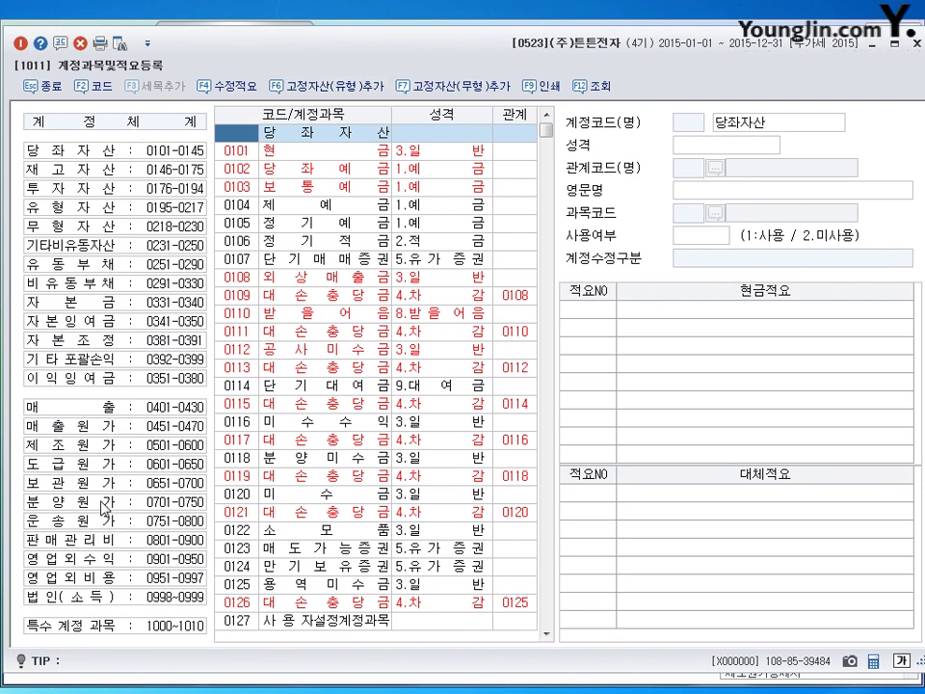
{"action": "left_click", "coordinate": [110, 545]}
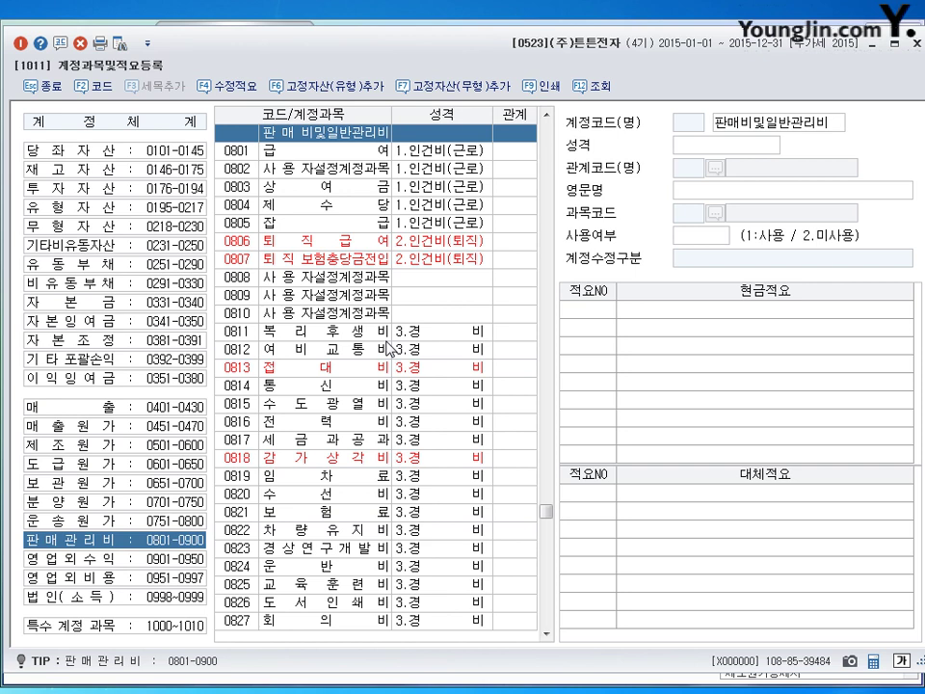
{"action": "left_click", "coordinate": [299, 478]}
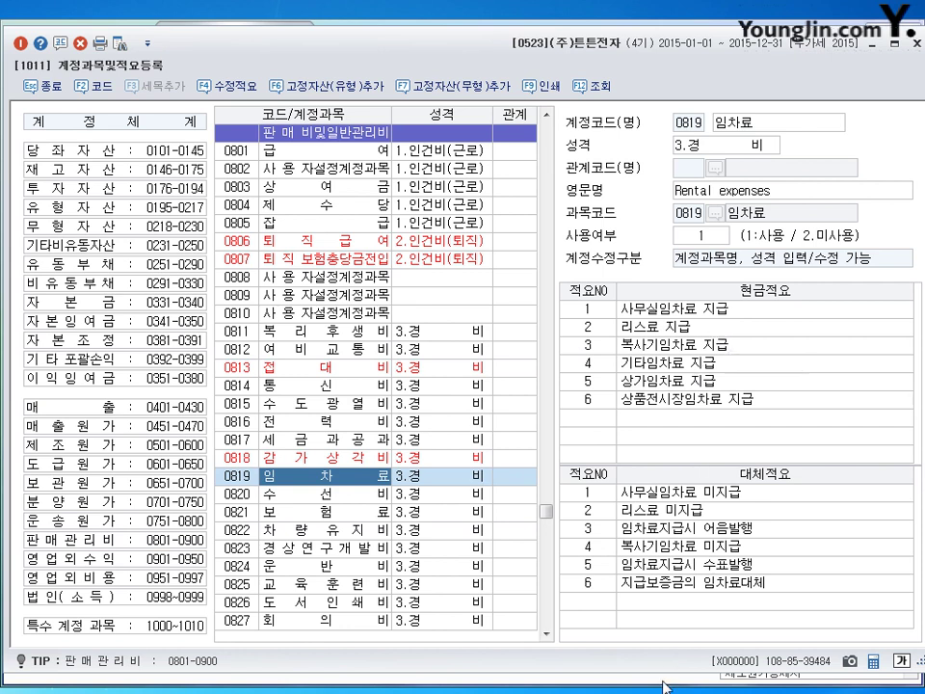
{"action": "left_click", "coordinate": [598, 606]}
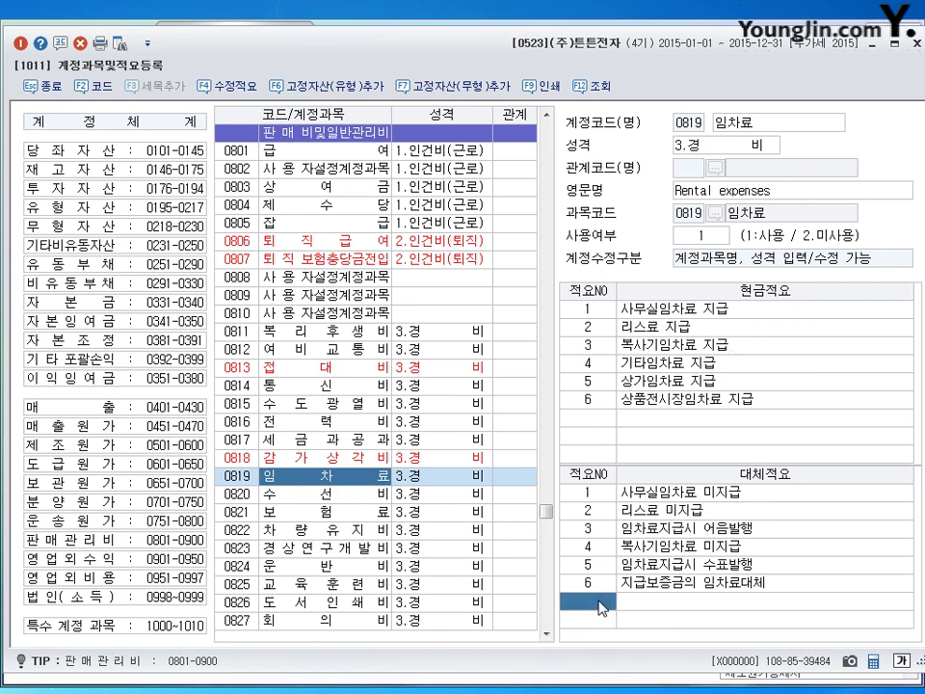
{"action": "type", "text": "7"}
{"action": "key", "text": "Return"}
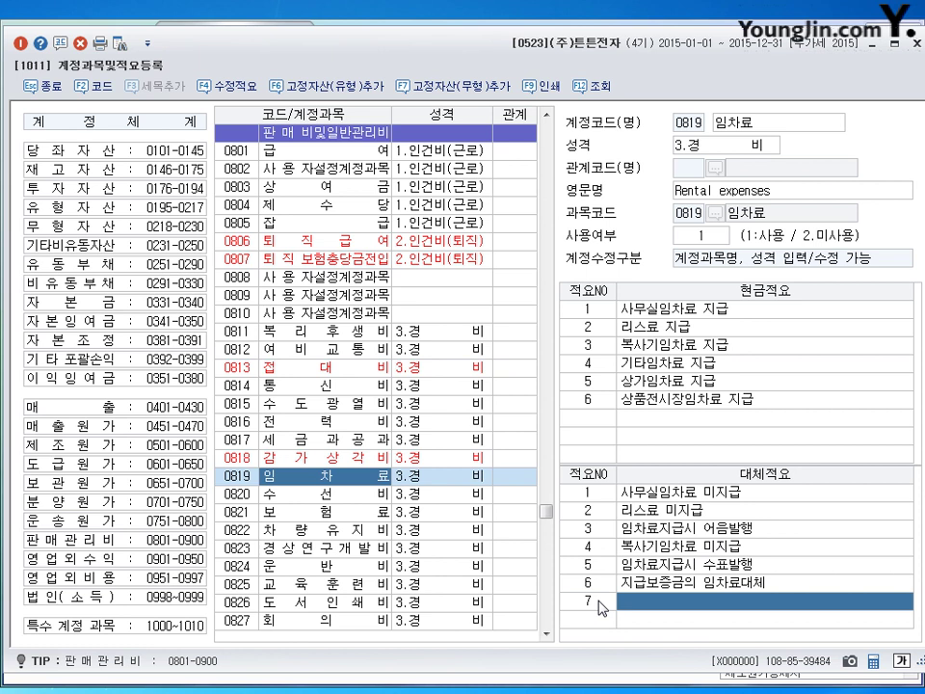
{"action": "type", "text": "임차료"}
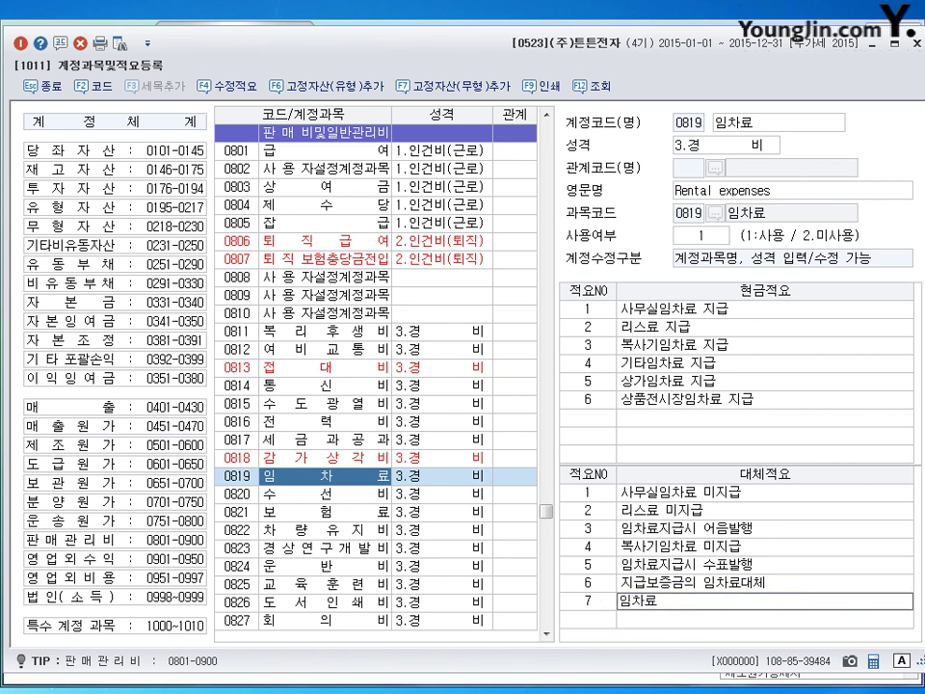
{"action": "type", "text": "의 선급비용 대체"}
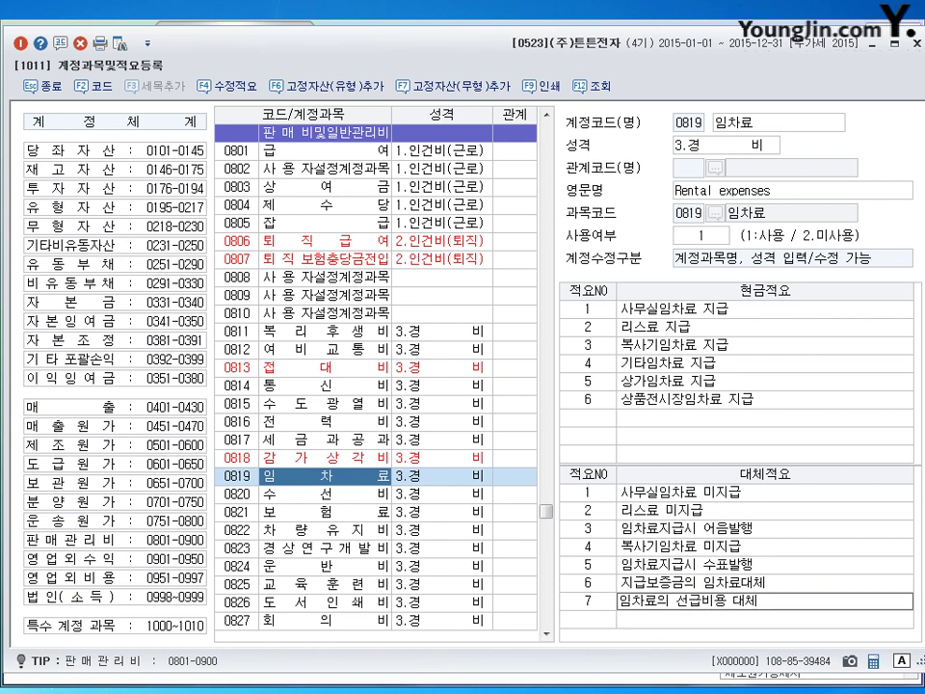
{"action": "key", "text": "Return"}
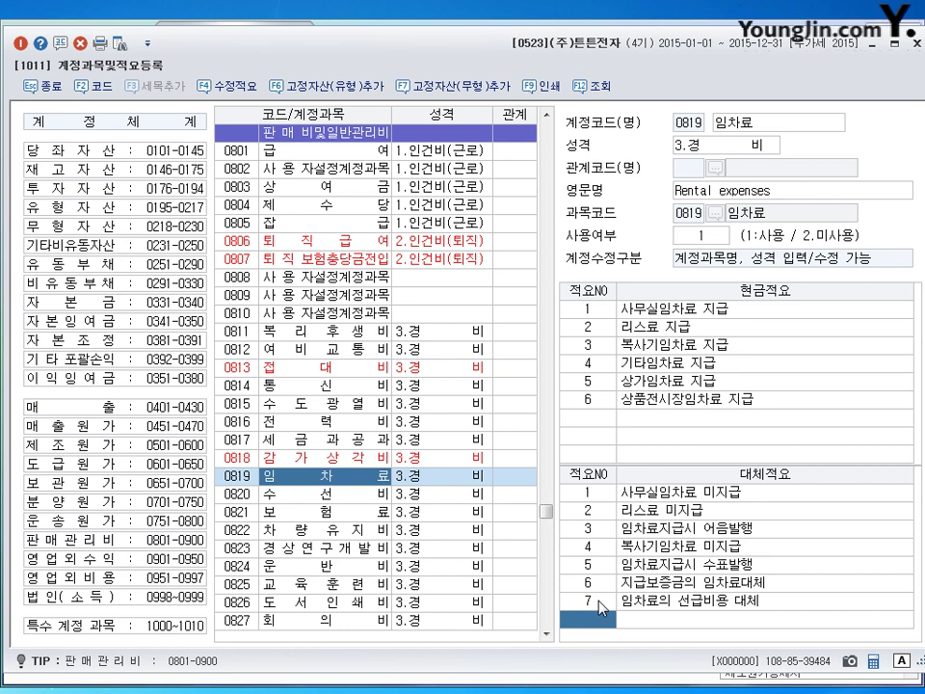
{"action": "left_click", "coordinate": [675, 600]}
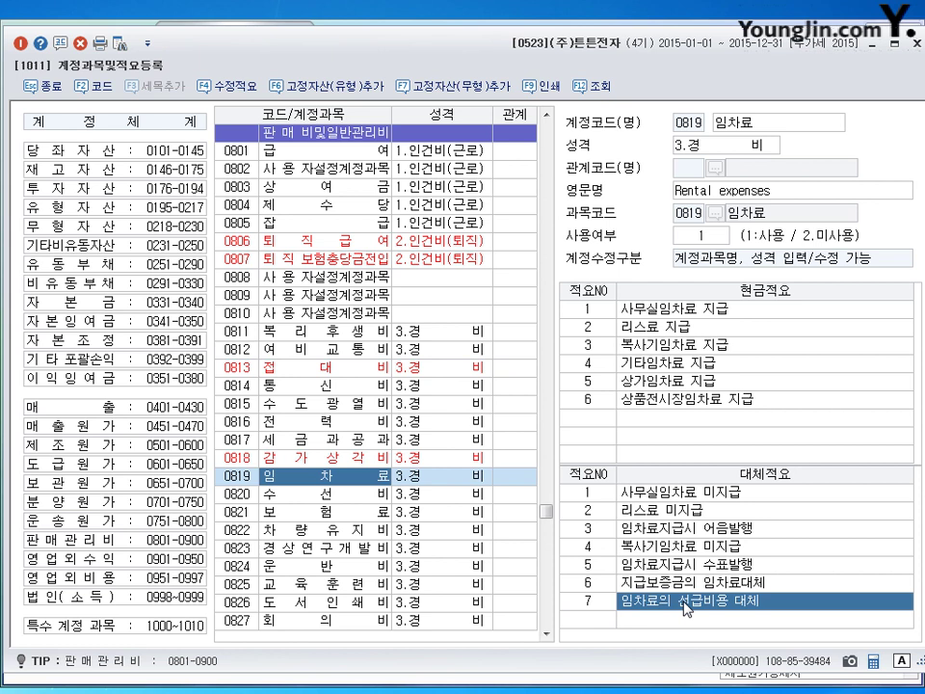
{"action": "left_click", "coordinate": [896, 45]}
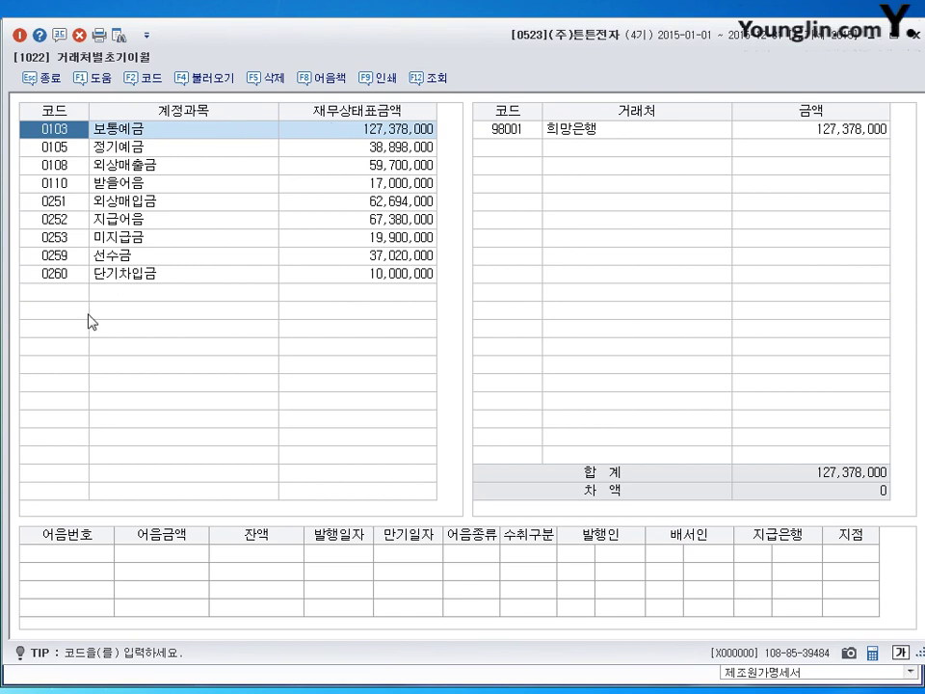
In 거래처별초기이월, set the 미지급금 opening balances to 15,900,000 for (주)강남스타일 and 4,000,000 for (주)싸이
{"action": "left_click", "coordinate": [126, 237]}
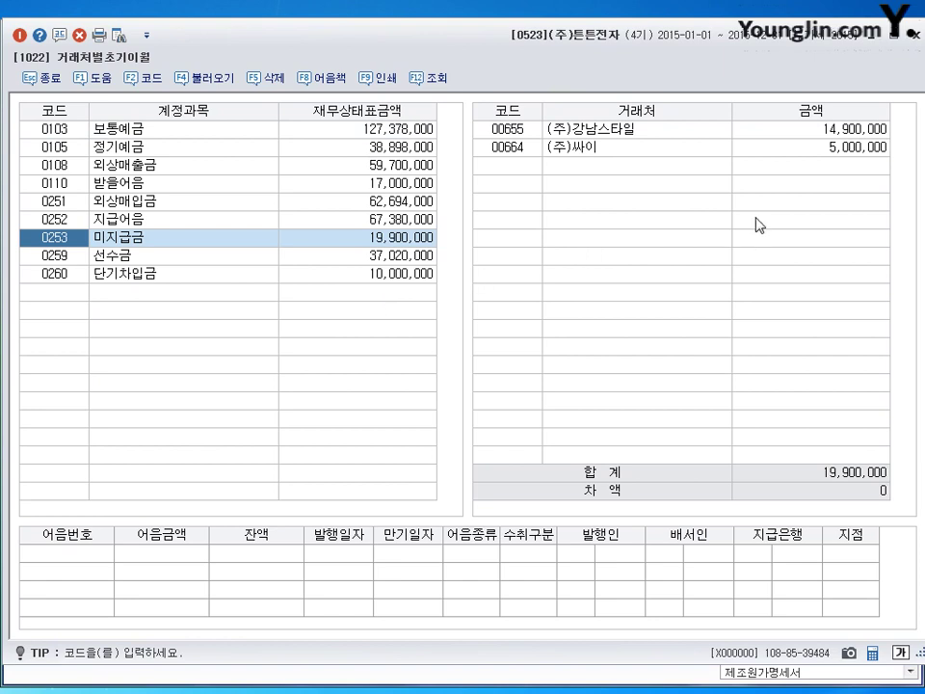
{"action": "key", "text": "Return"}
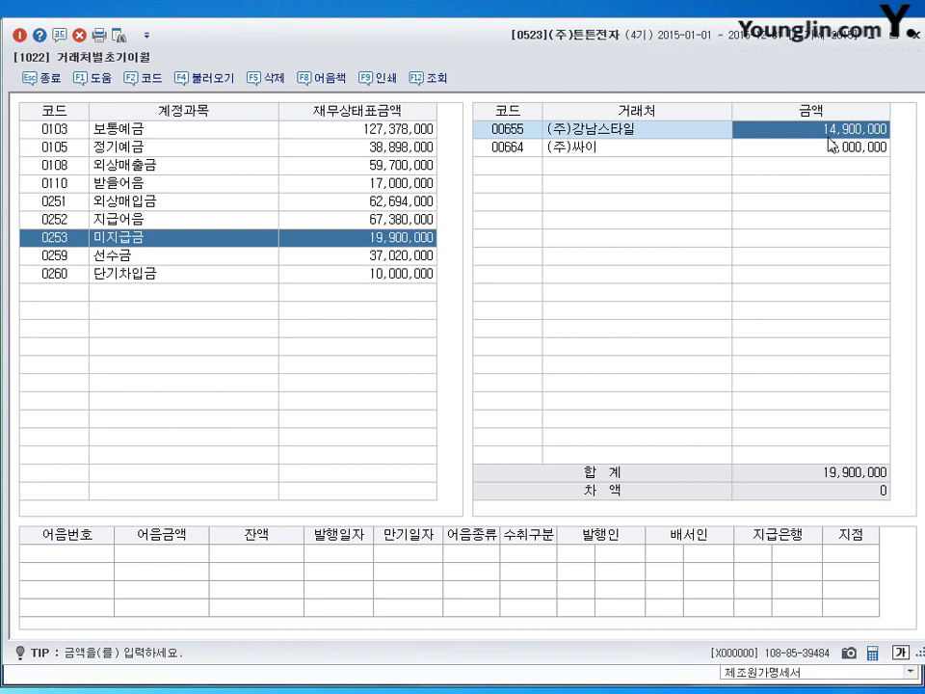
{"action": "type", "text": "15900000"}
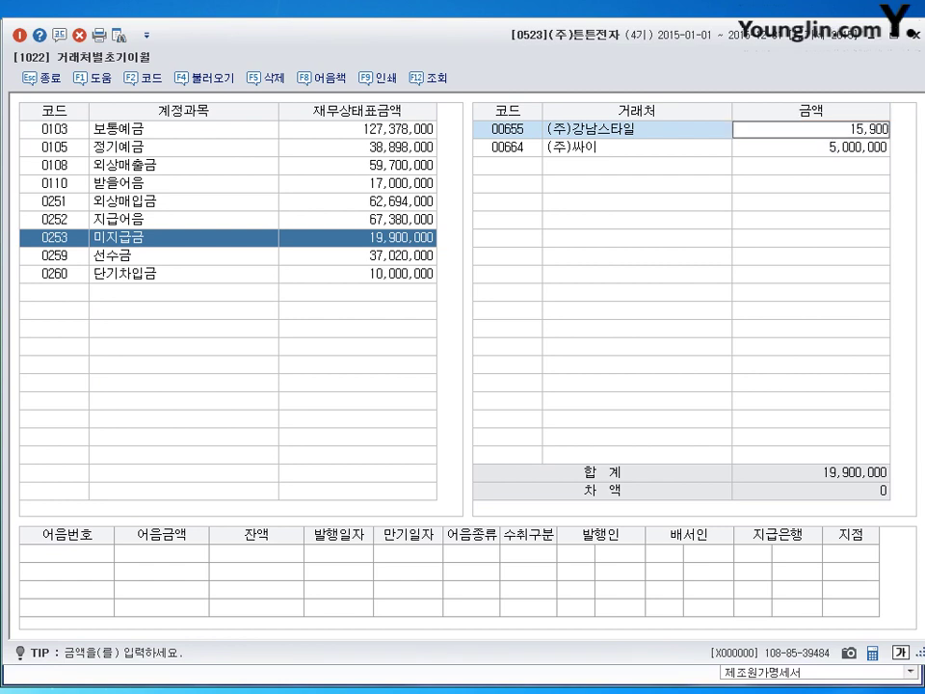
{"action": "left_click", "coordinate": [828, 146]}
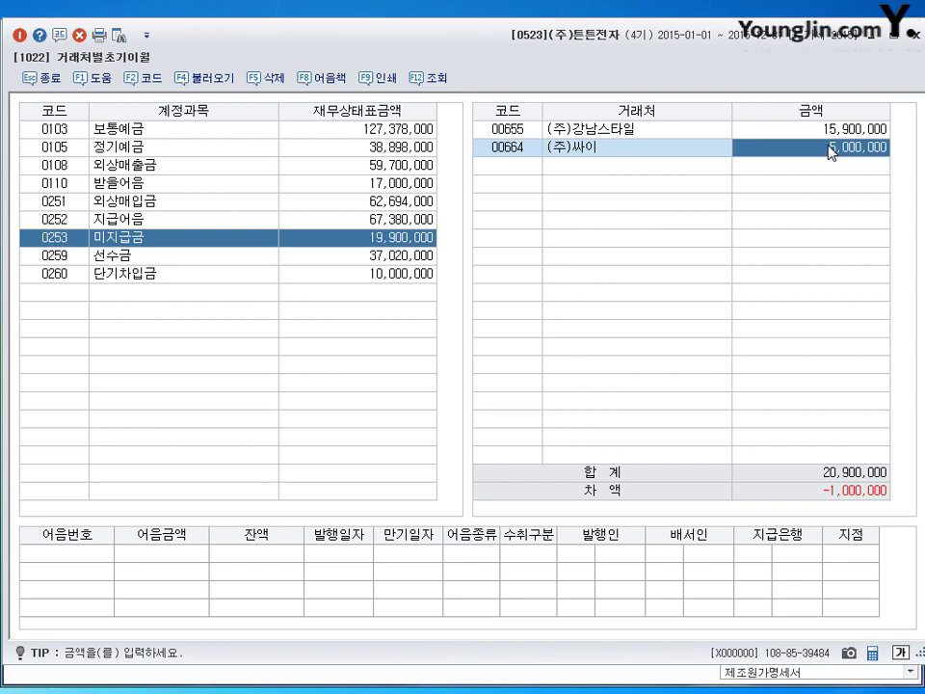
{"action": "type", "text": "4000000"}
{"action": "key", "text": "Return"}
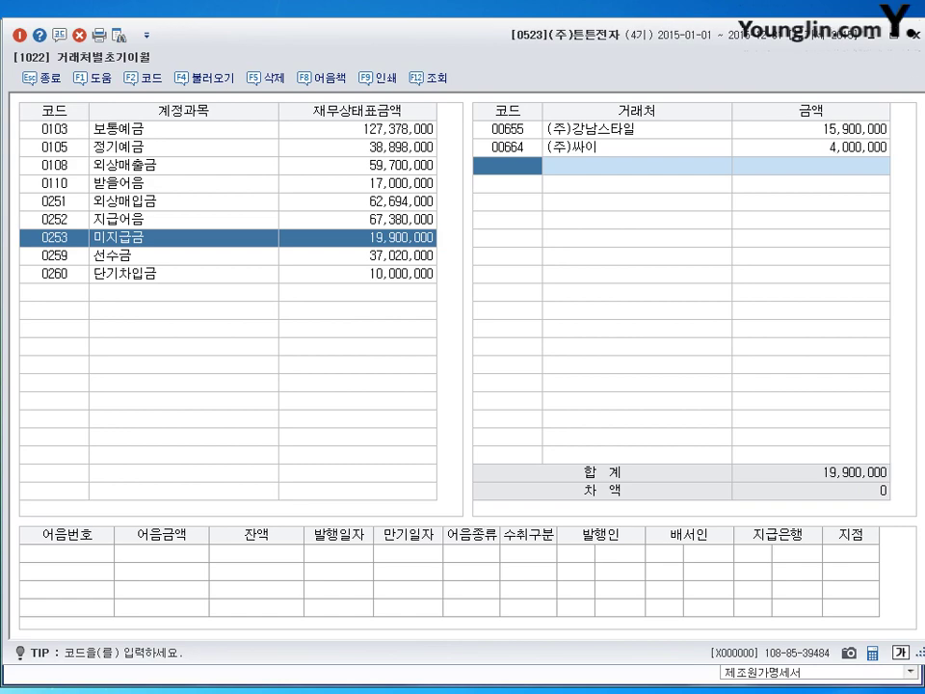
{"action": "key", "text": "Escape"}
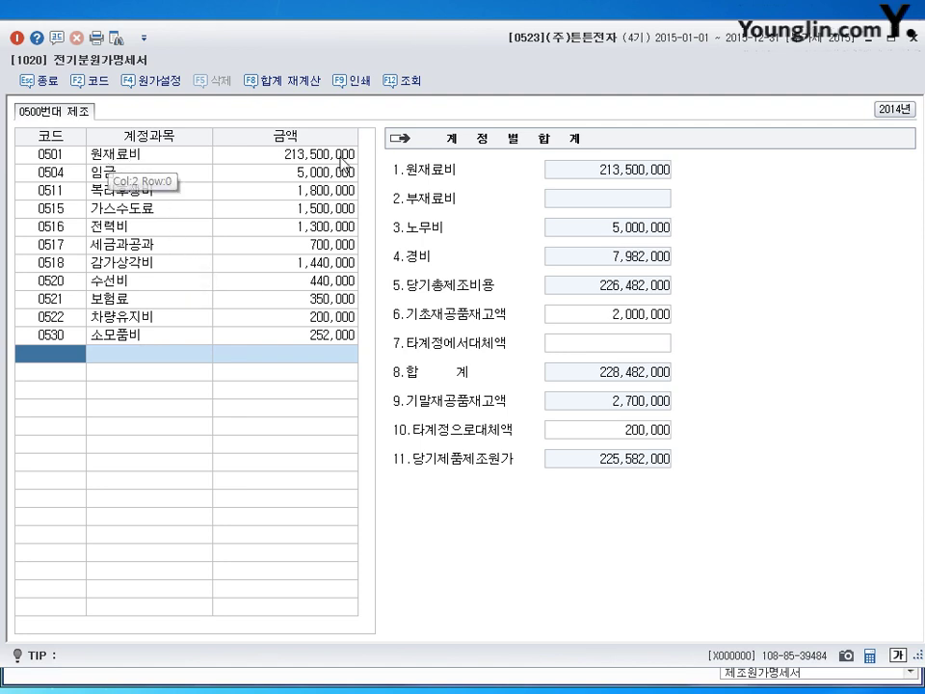
In 전기분원가명세서, enter 1,300,000 as the purchase discount (매입할인) in the 0501 원재료비 breakdown, confirm it and close the form
{"action": "left_click", "coordinate": [289, 154]}
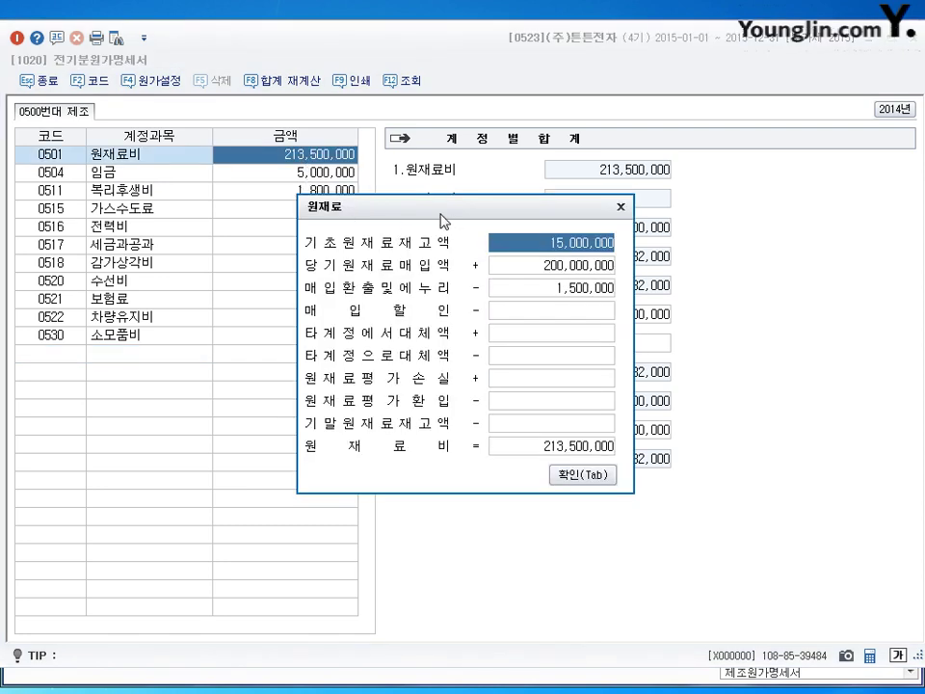
{"action": "left_click_drag", "start_coordinate": [439, 217], "coordinate": [514, 150]}
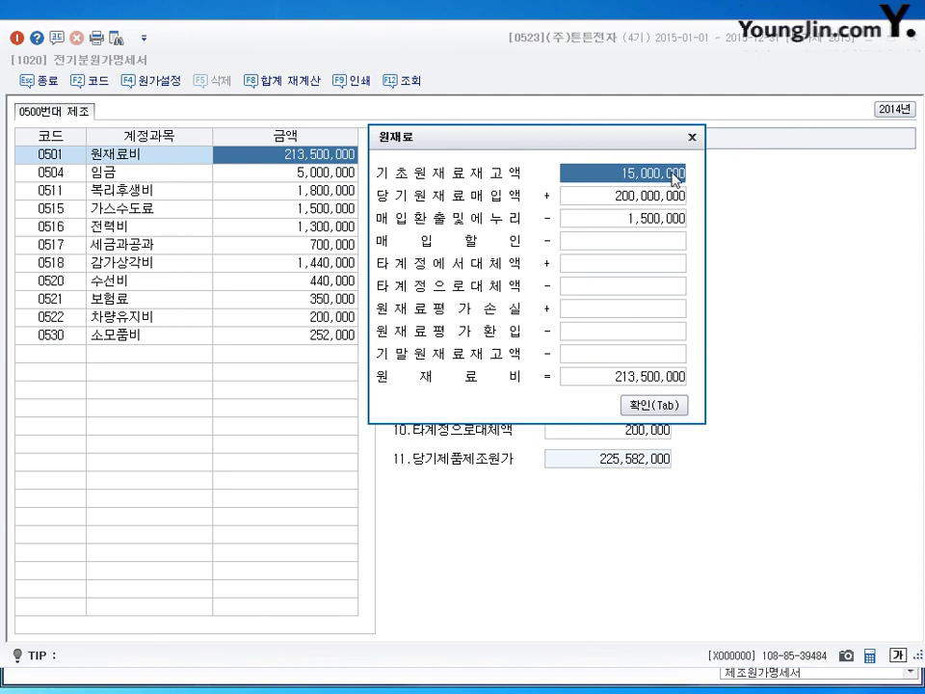
{"action": "key", "text": "Return"}
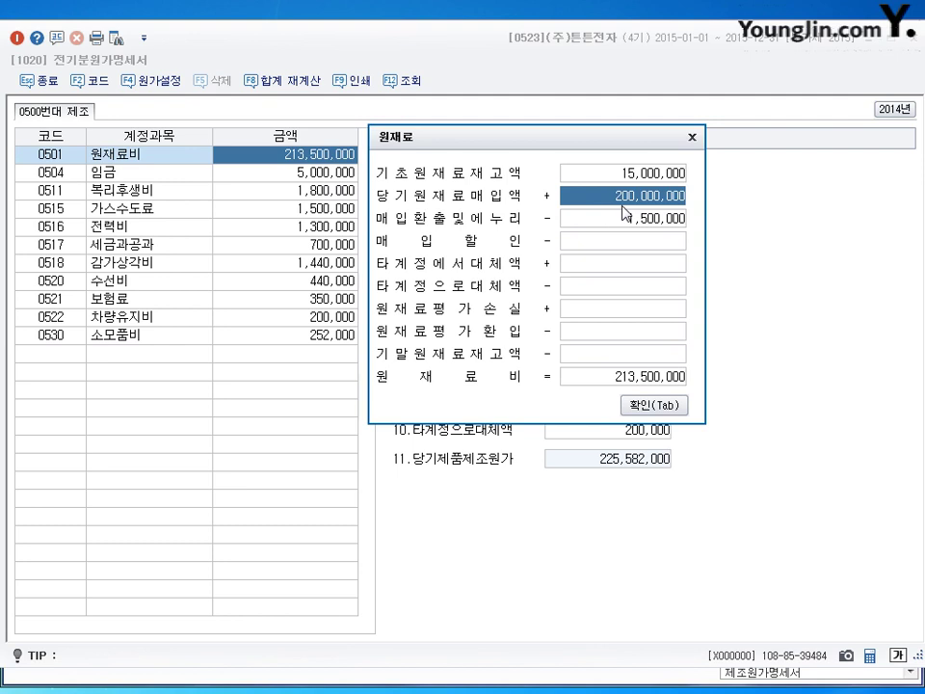
{"action": "key", "text": "Return"}
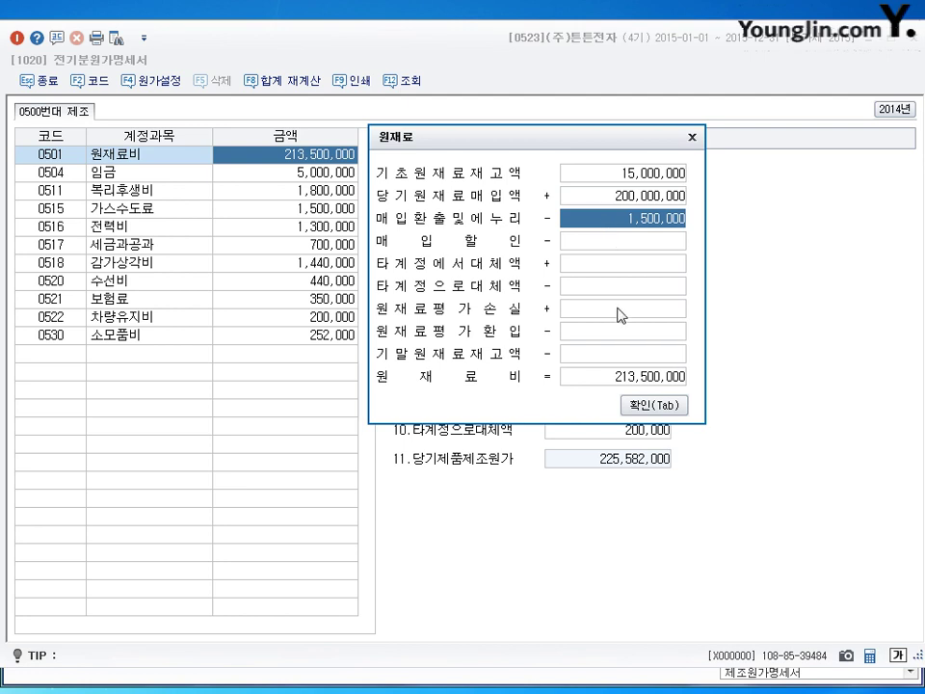
{"action": "left_click", "coordinate": [607, 244]}
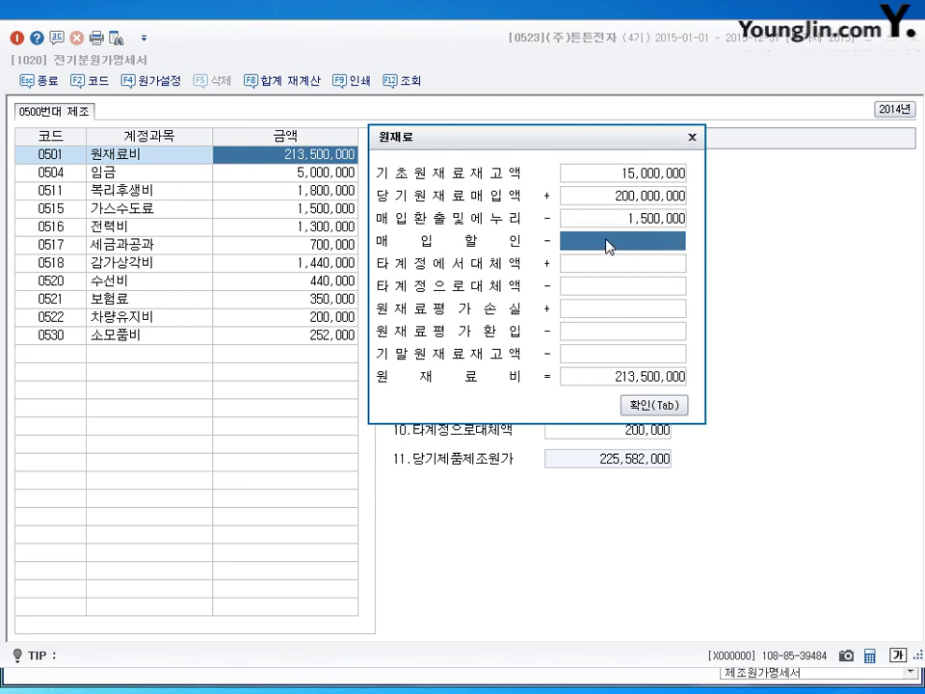
{"action": "type", "text": "1300000"}
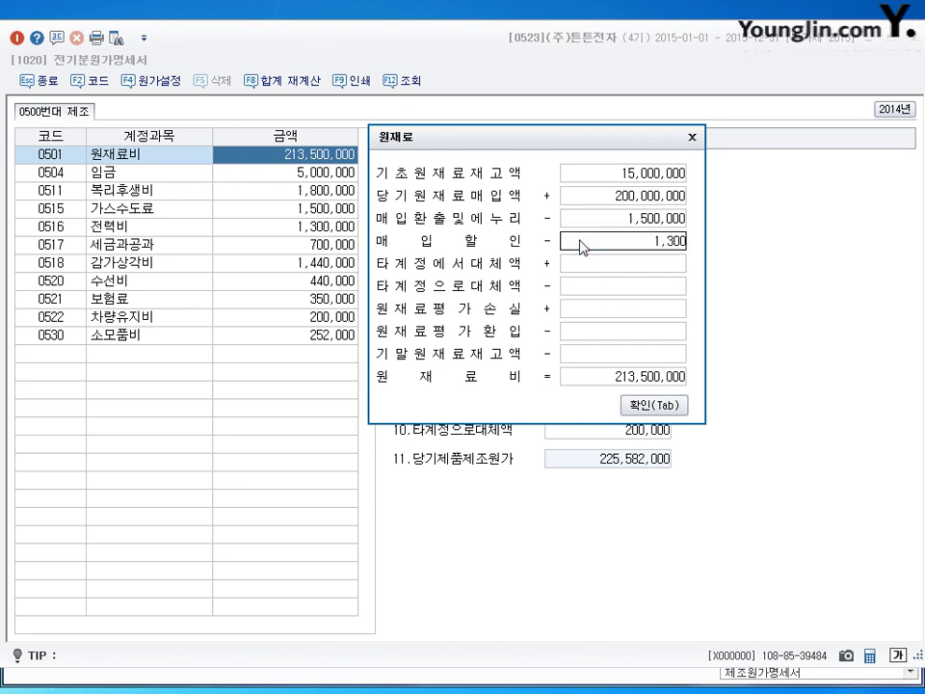
{"action": "key", "text": "Return"}
{"action": "left_click", "coordinate": [608, 244]}
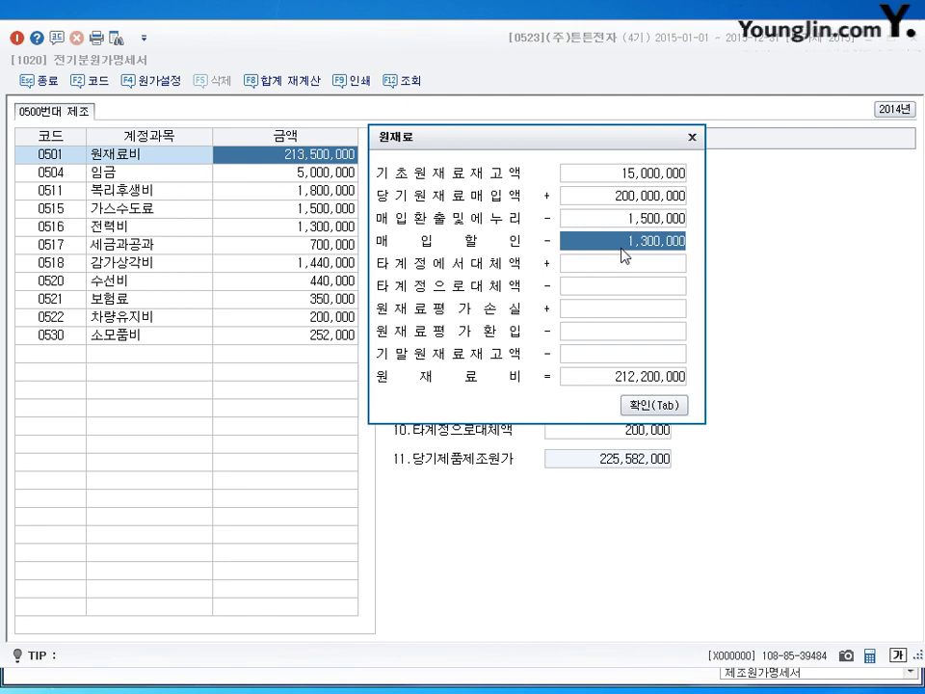
{"action": "left_click", "coordinate": [609, 355]}
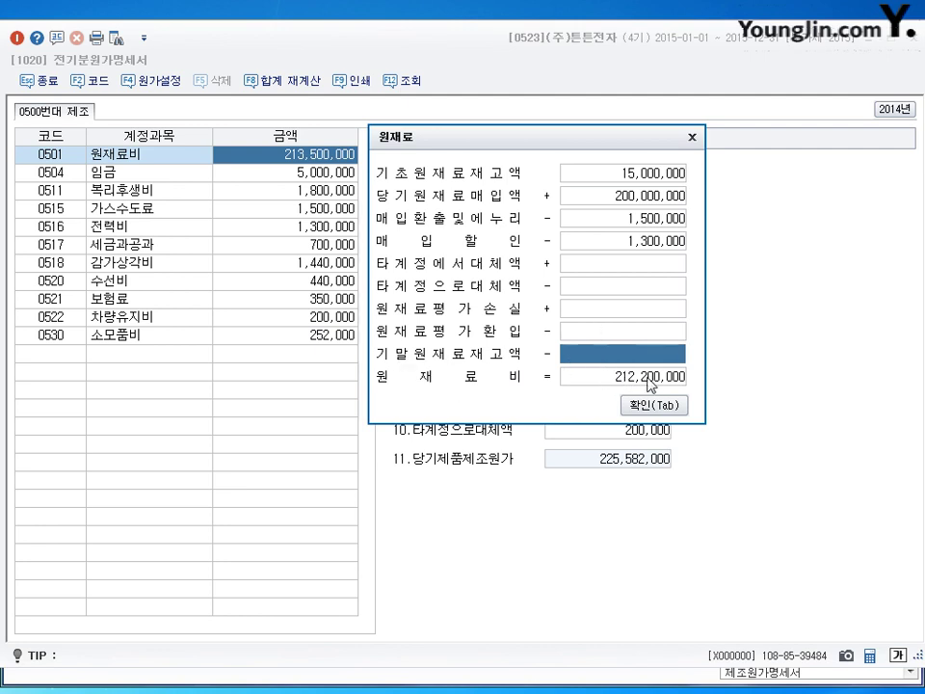
{"action": "left_click", "coordinate": [649, 405]}
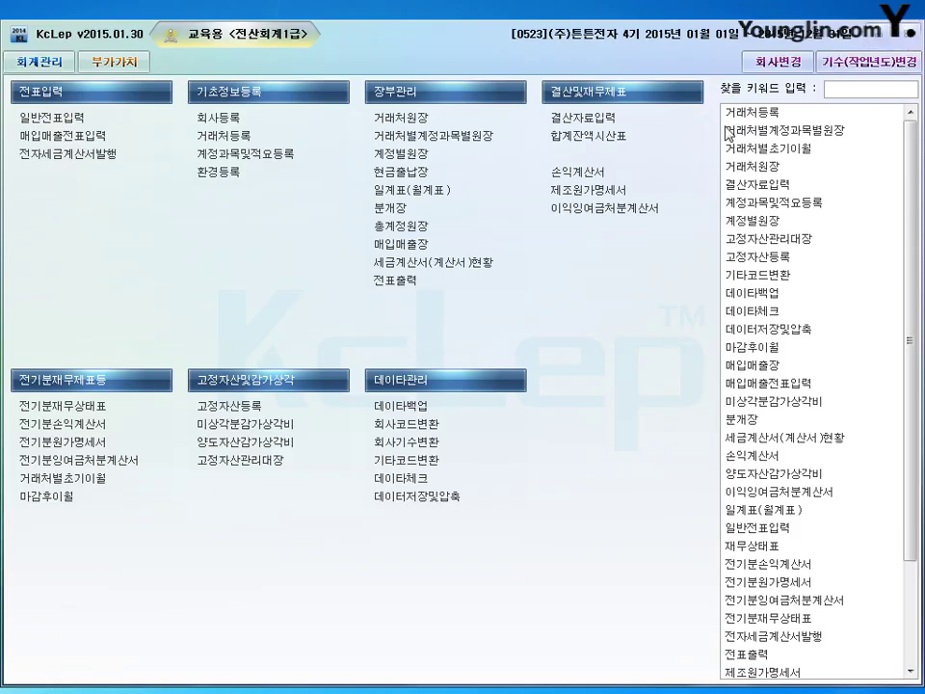
{"action": "left_click", "coordinate": [911, 36]}
In 전기분재무상태표, add asset account 0153 원재료 with an amount of 3,000,000 and close the form
{"action": "left_click", "coordinate": [87, 407]}
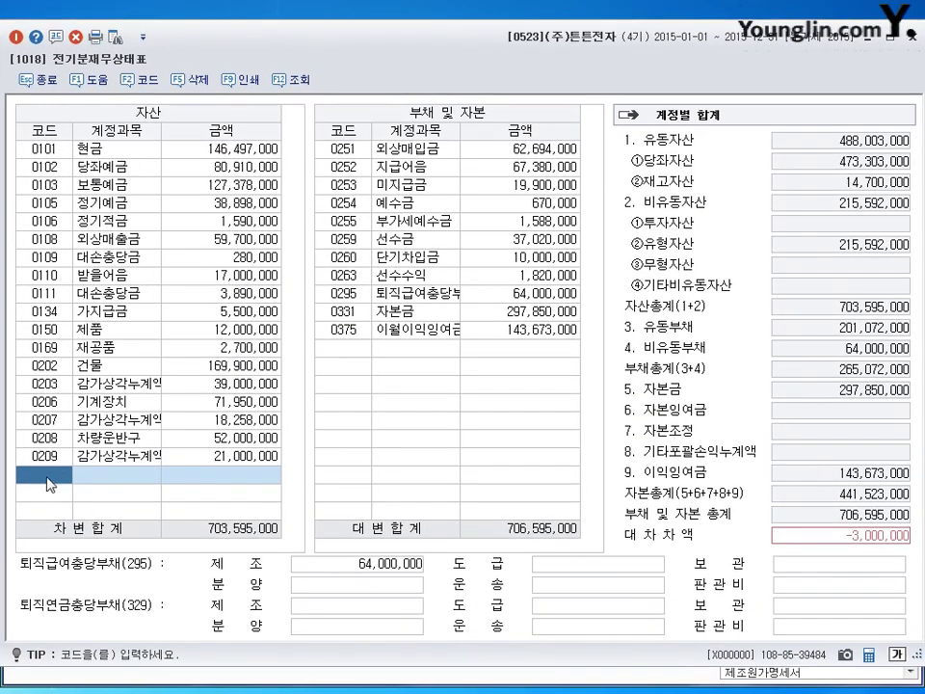
{"action": "type", "text": "153"}
{"action": "key", "text": "Return"}
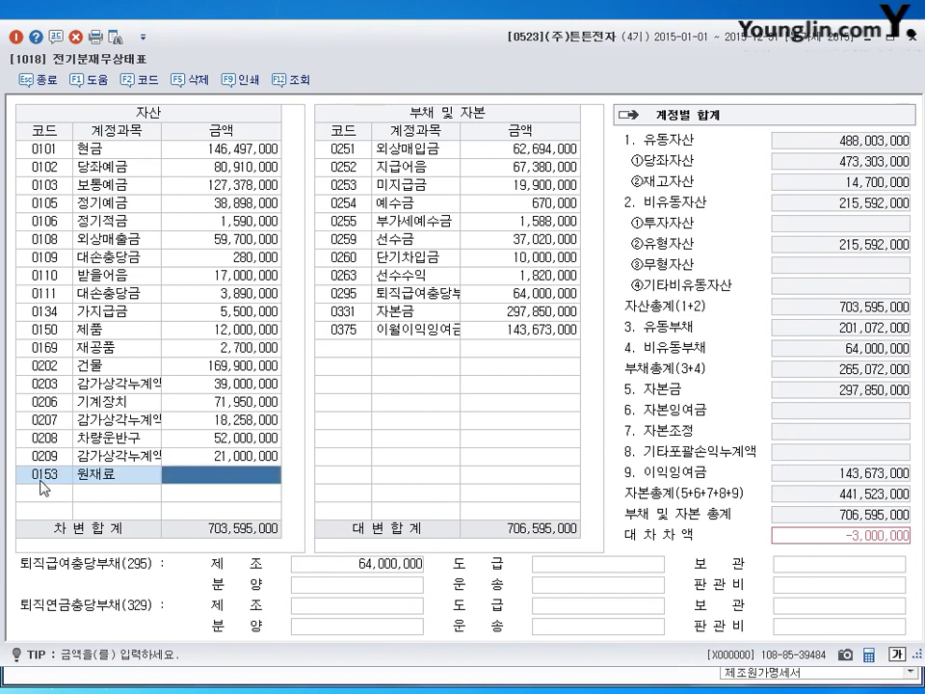
{"action": "left_click", "coordinate": [43, 475]}
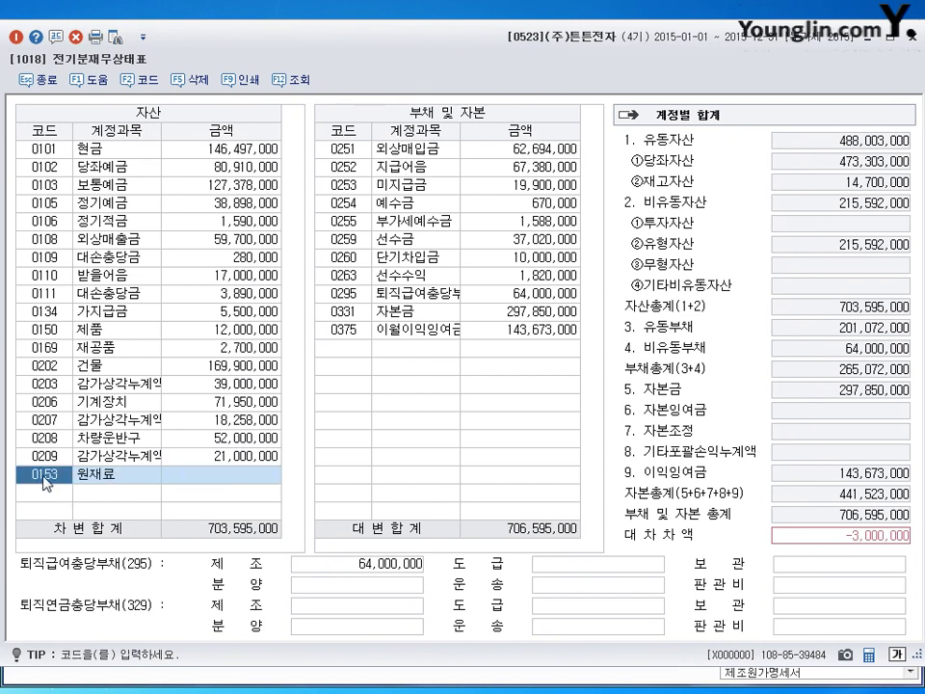
{"action": "left_click", "coordinate": [205, 474]}
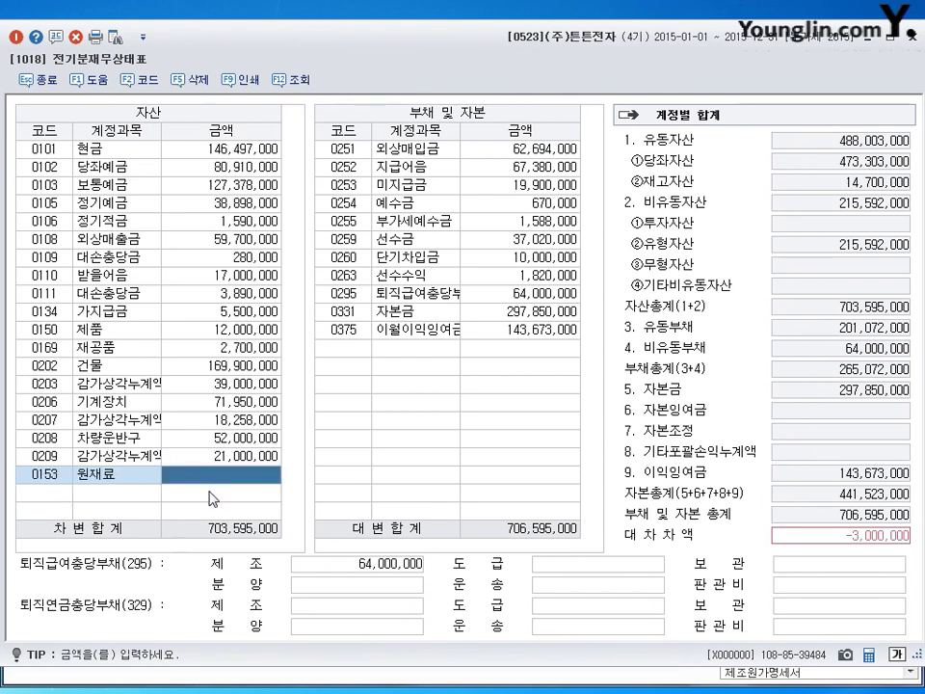
{"action": "type", "text": "3000000"}
{"action": "key", "text": "Return"}
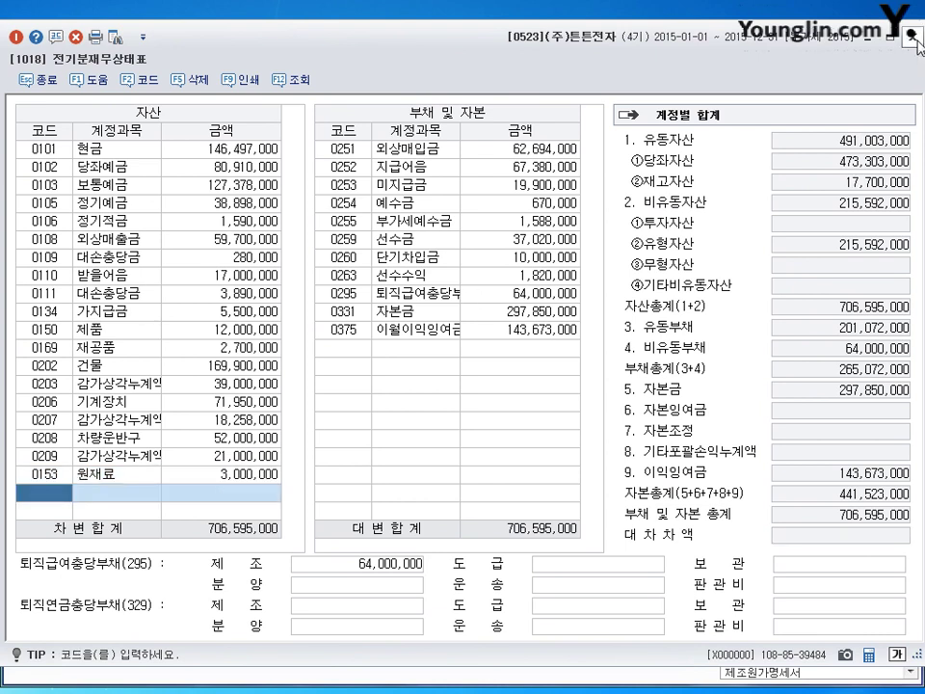
{"action": "key", "text": "Escape"}
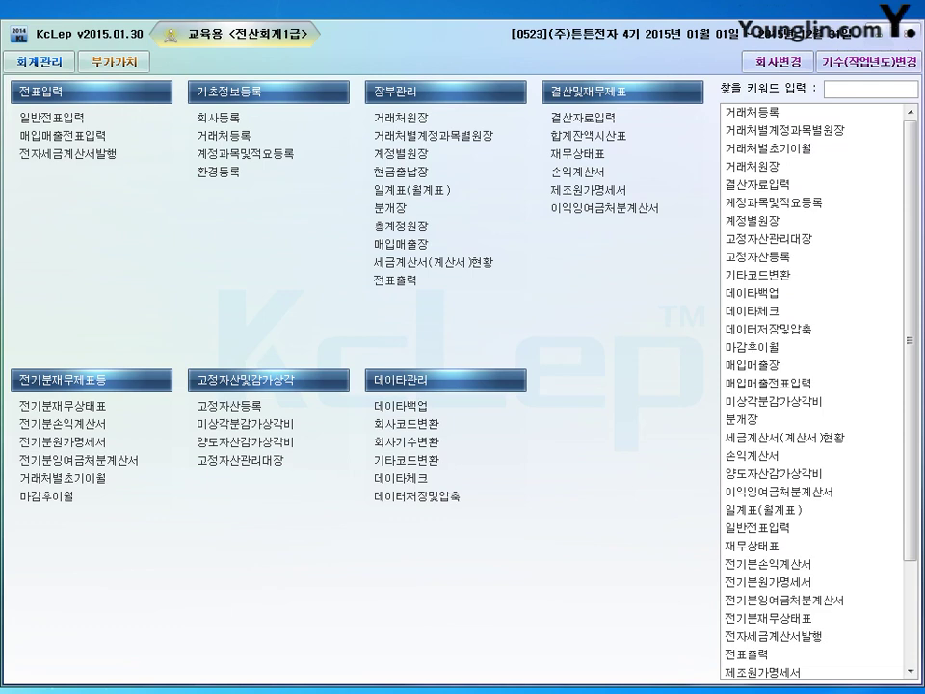
Check the 0501 원재료비 breakdown in 전기분원가명세서 and close the form
{"action": "left_click", "coordinate": [62, 441]}
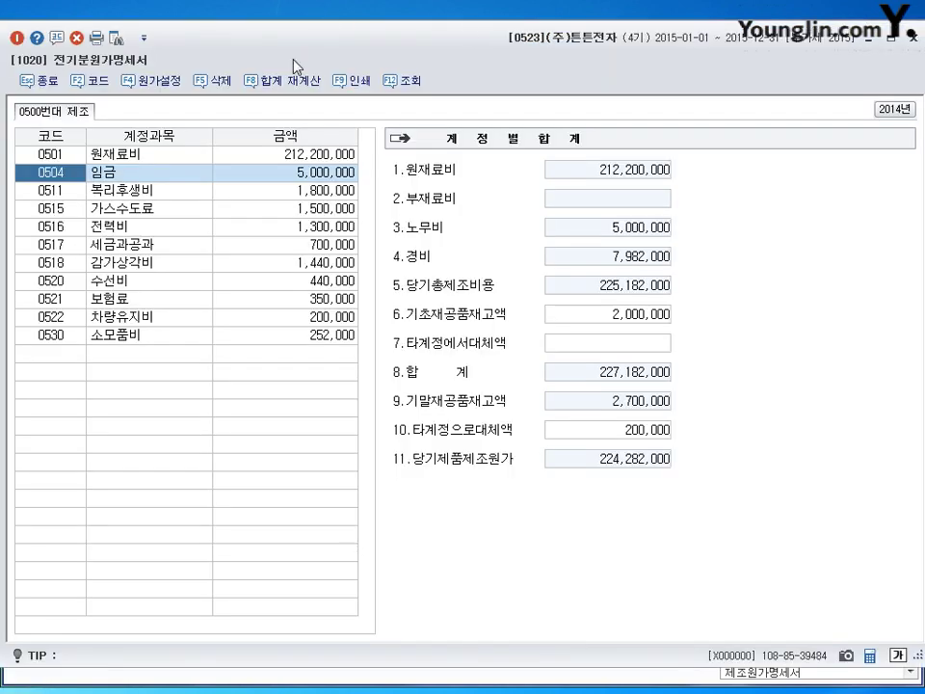
{"action": "left_click", "coordinate": [328, 154]}
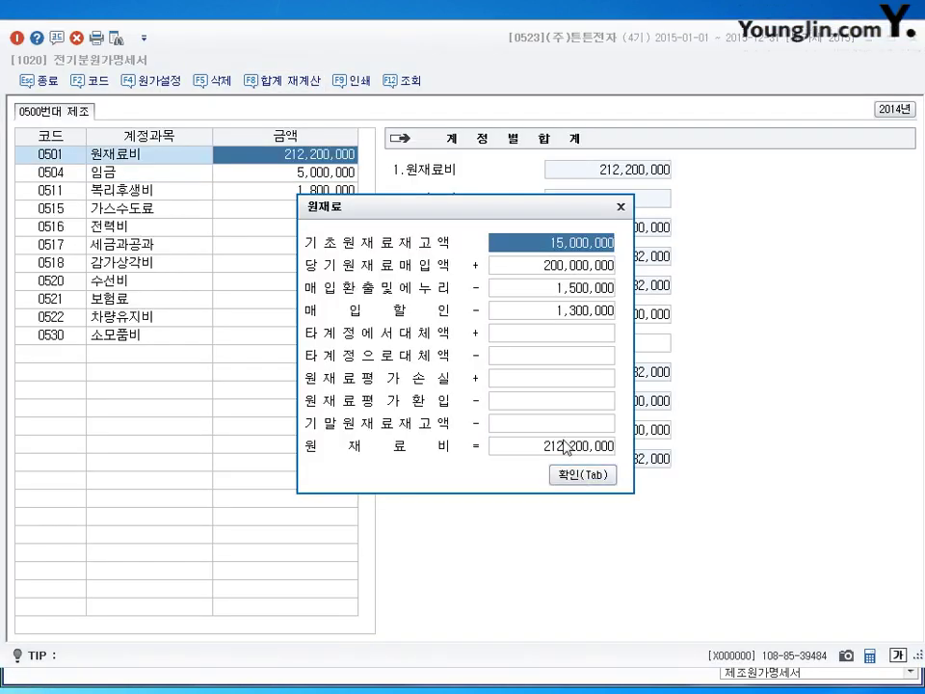
{"action": "key", "text": "Tab"}
{"action": "key", "text": "Escape"}
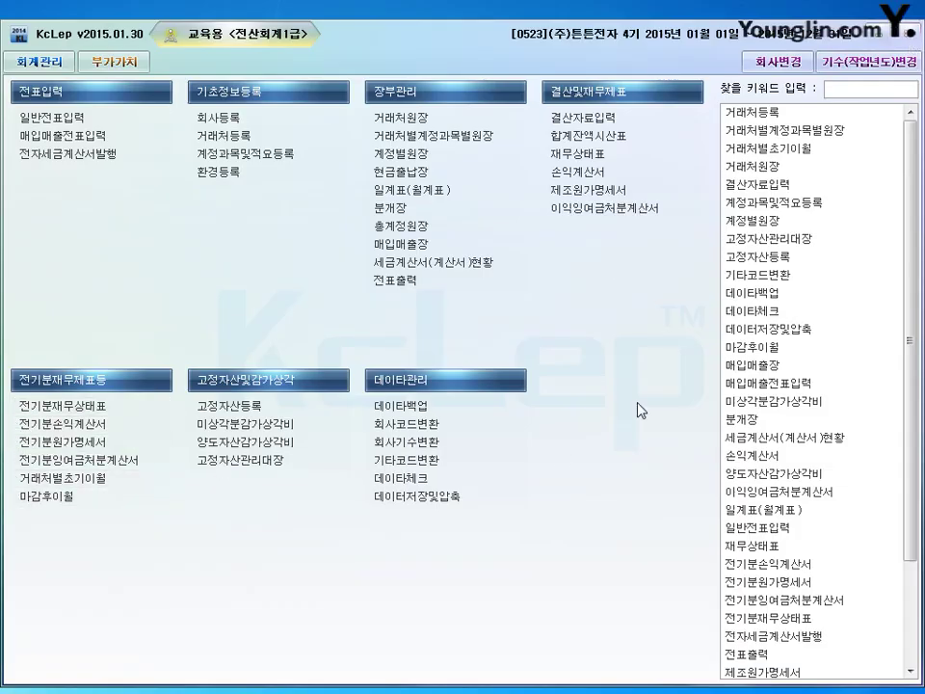
Accept the balance-sheet update in 전기분원가명세서, confirm the 0501 원재료비 breakdown with its ending raw-material inventory, and close the form
{"action": "left_click", "coordinate": [598, 118]}
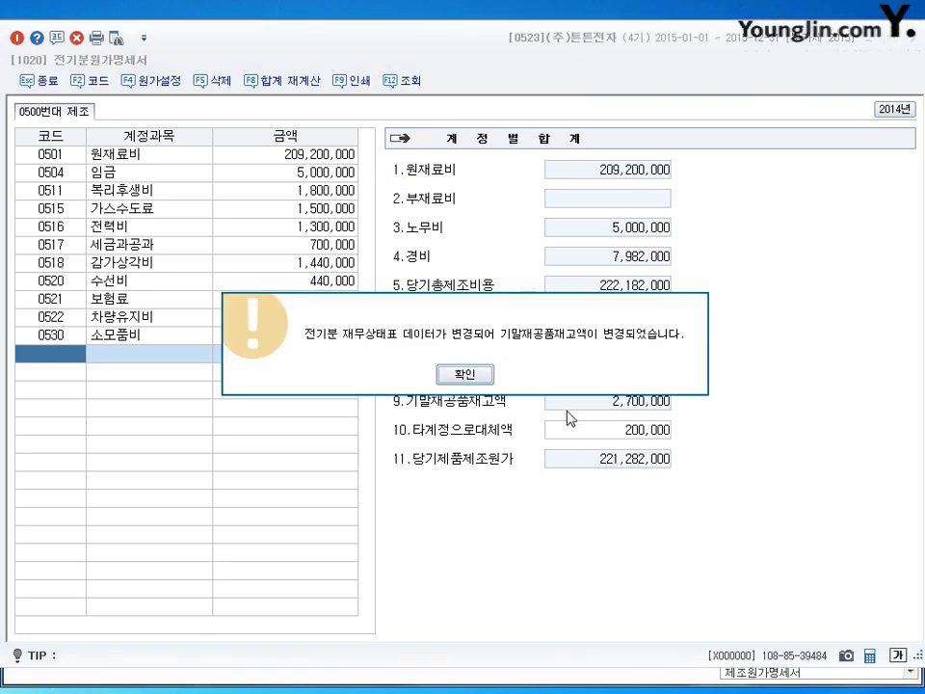
{"action": "left_click", "coordinate": [465, 374]}
{"action": "left_click", "coordinate": [260, 157]}
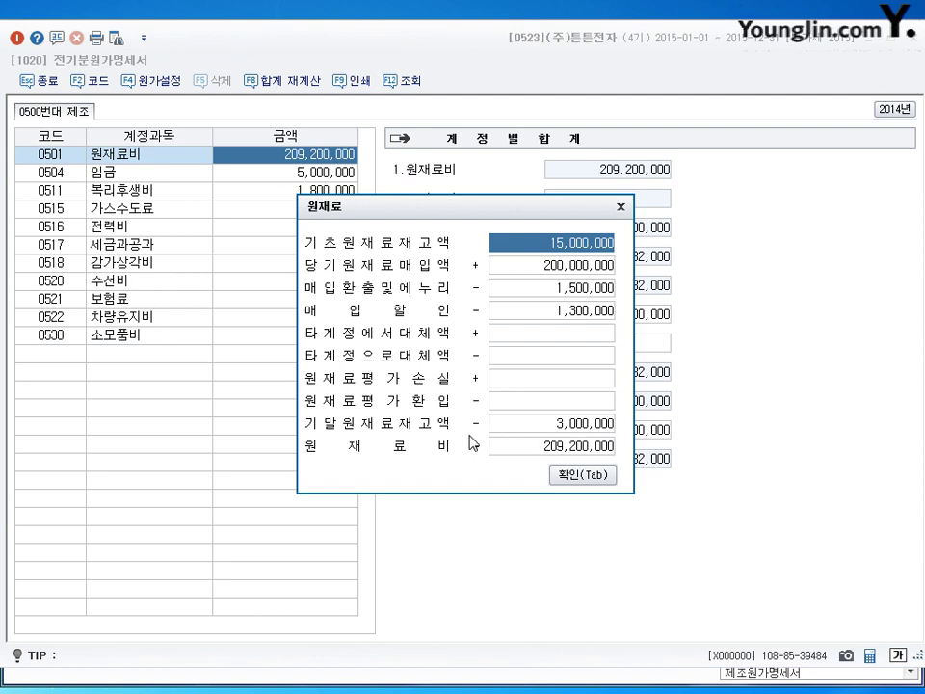
{"action": "left_click", "coordinate": [584, 475]}
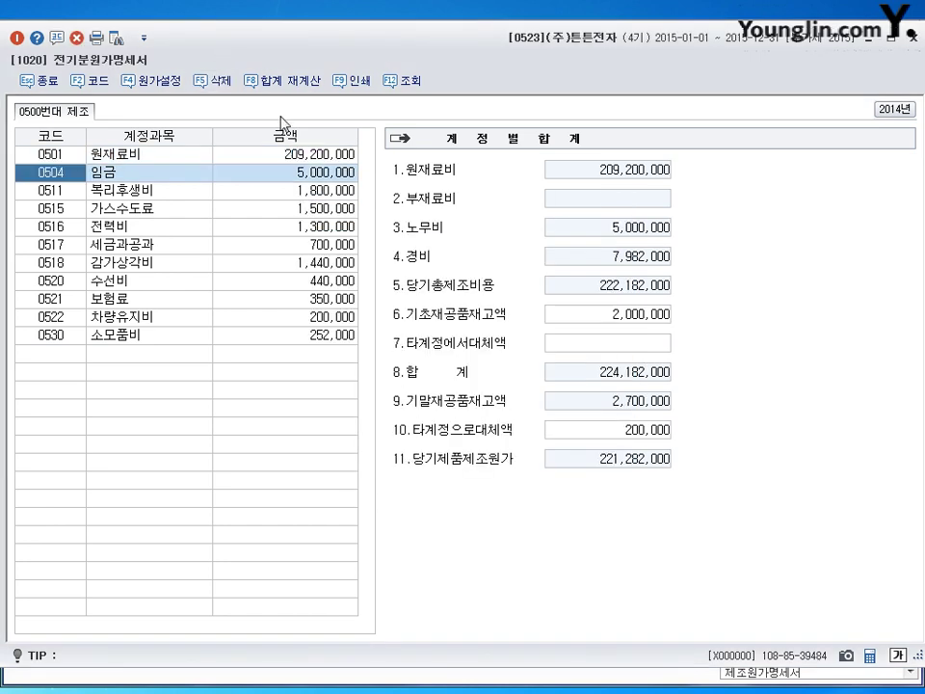
{"action": "left_click", "coordinate": [295, 155]}
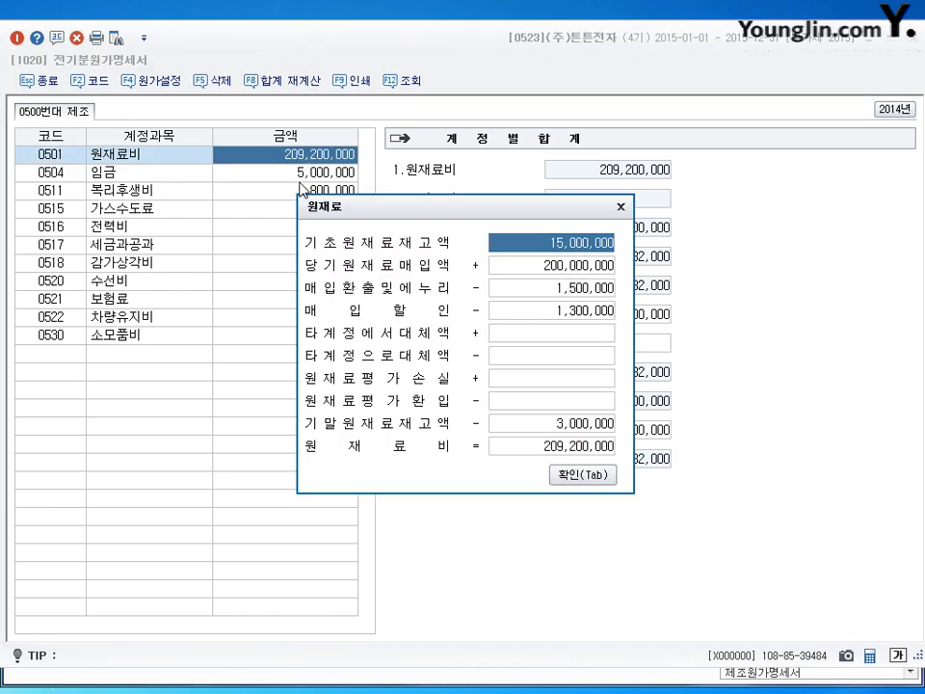
{"action": "left_click", "coordinate": [620, 207]}
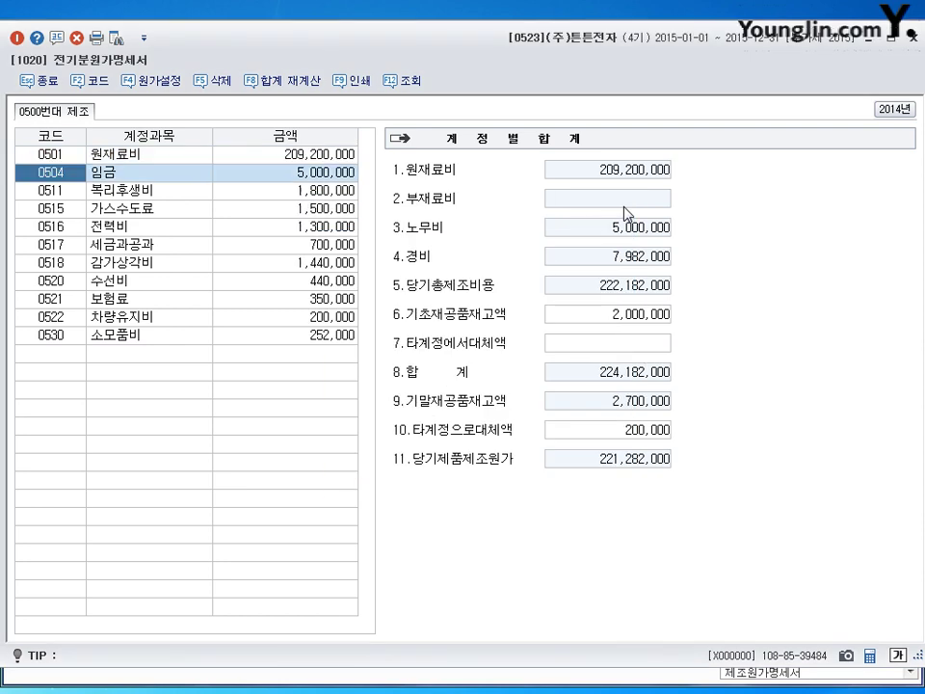
{"action": "left_click", "coordinate": [911, 38]}
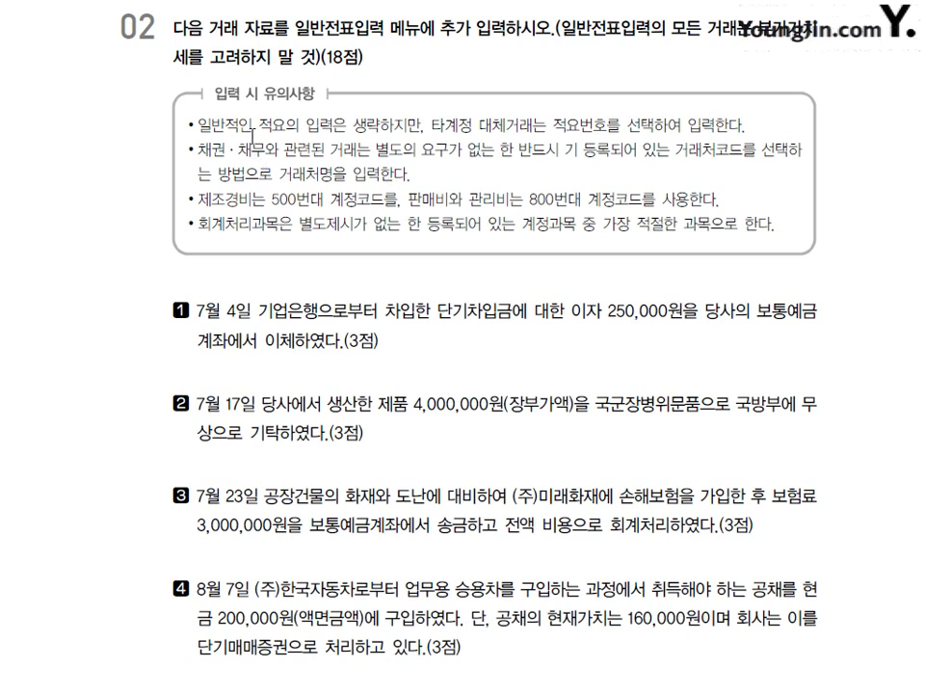
Highlight the note about selecting a 적요번호 for 타계정 대체거래 in the question 02 instructions
{"action": "left_click_drag", "start_coordinate": [262, 125], "coordinate": [738, 120]}
{"action": "left_click", "coordinate": [431, 126]}
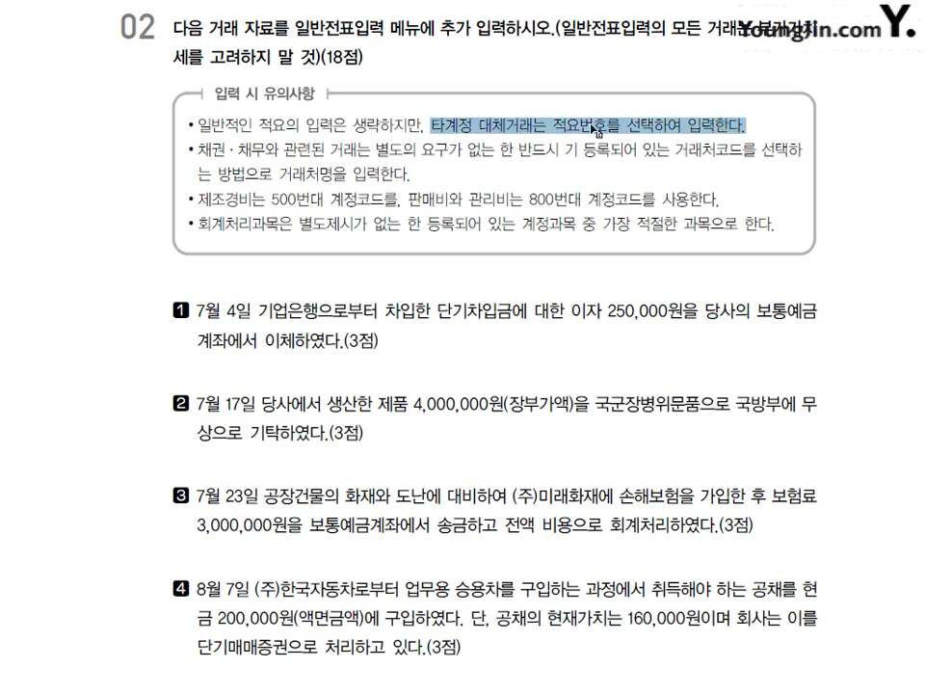
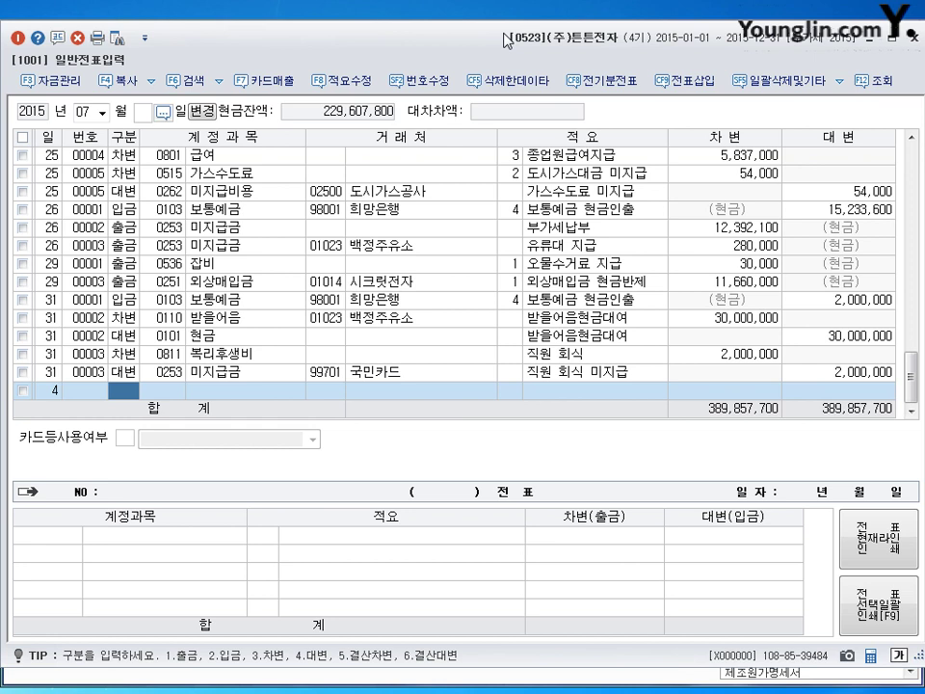
In the July 4 voucher of 일반전표입력, enter a debit (차변) of 250,000 to 0951 이자비용 with no vendor or summary
{"action": "type", "text": "30951"}
{"action": "key", "text": "Return"}
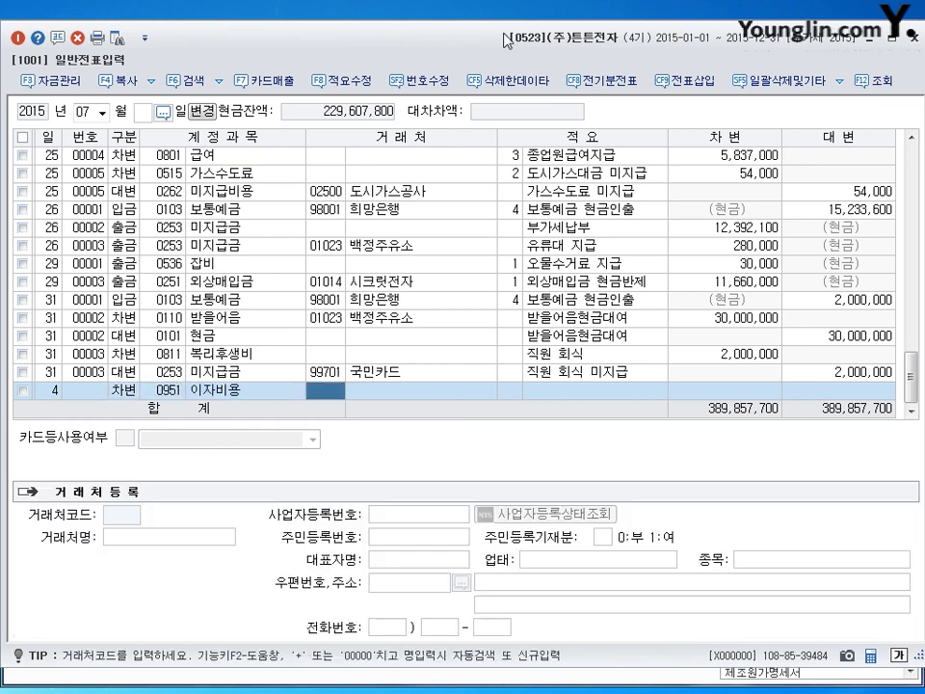
{"action": "key", "text": "Return"}
{"action": "key", "text": "Return"}
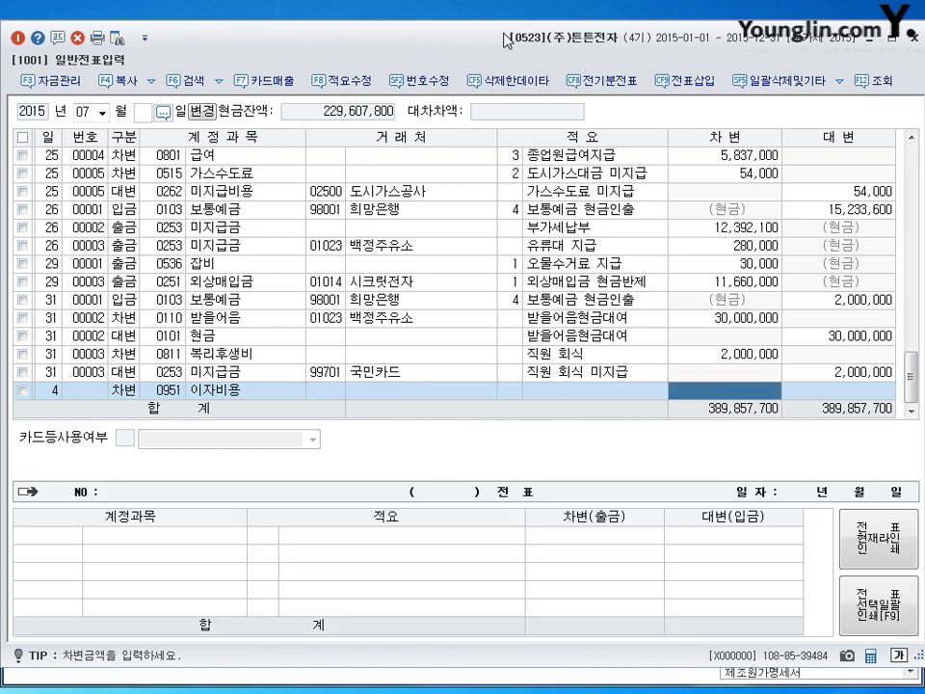
{"action": "type", "text": "250,000"}
{"action": "key", "text": "Return"}
Balance the July 4 voucher with a 250,000 credit (대변) to 0103 보통예금, leaving vendor and summary empty
{"action": "type", "text": "4"}
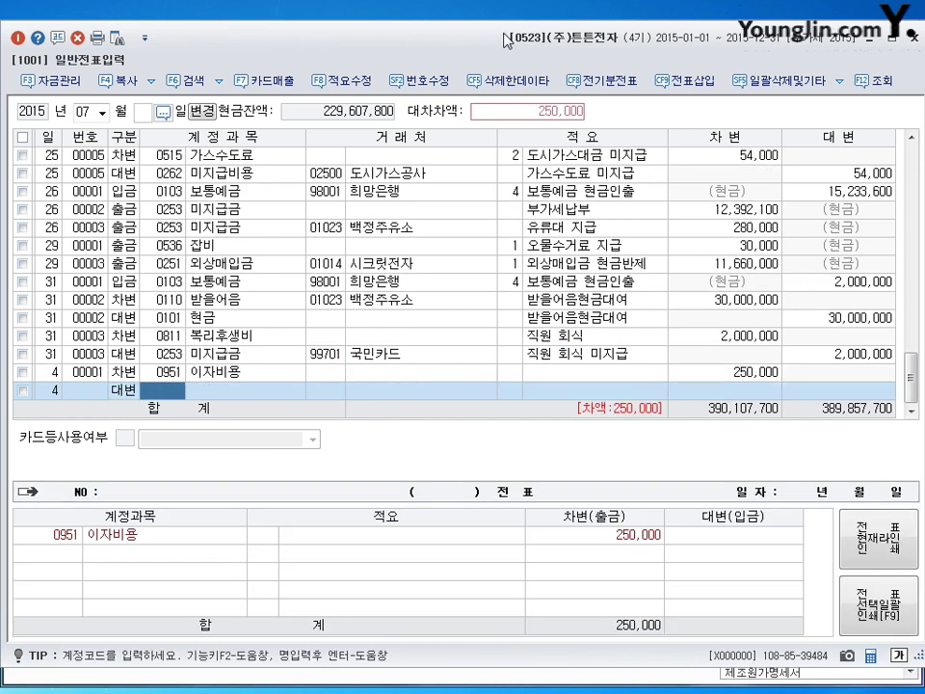
{"action": "type", "text": "0103"}
{"action": "key", "text": "Return"}
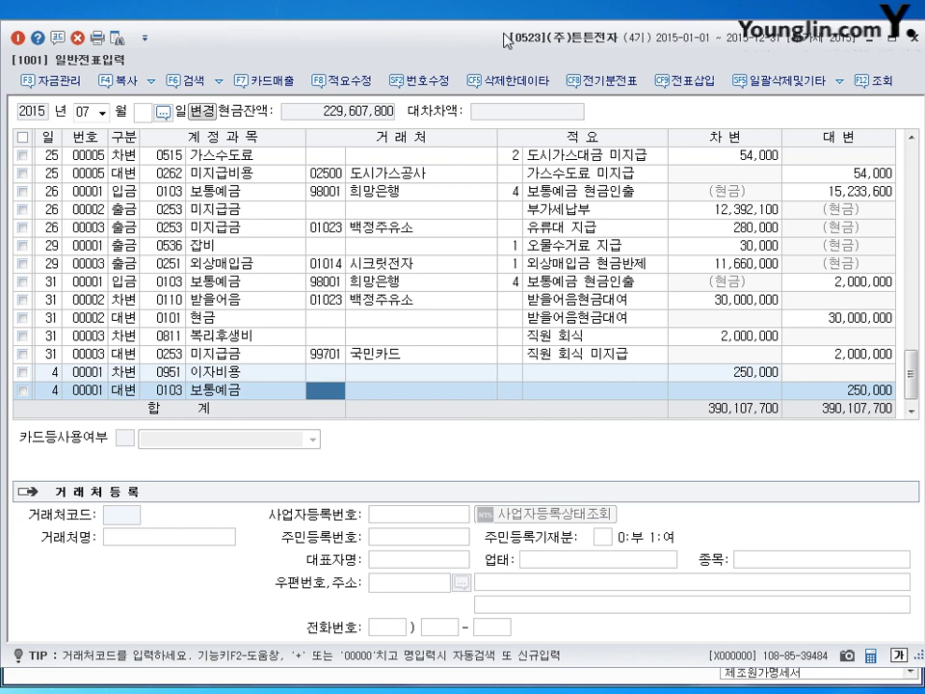
{"action": "key", "text": "Return"}
{"action": "key", "text": "Return"}
{"action": "key", "text": "Return"}
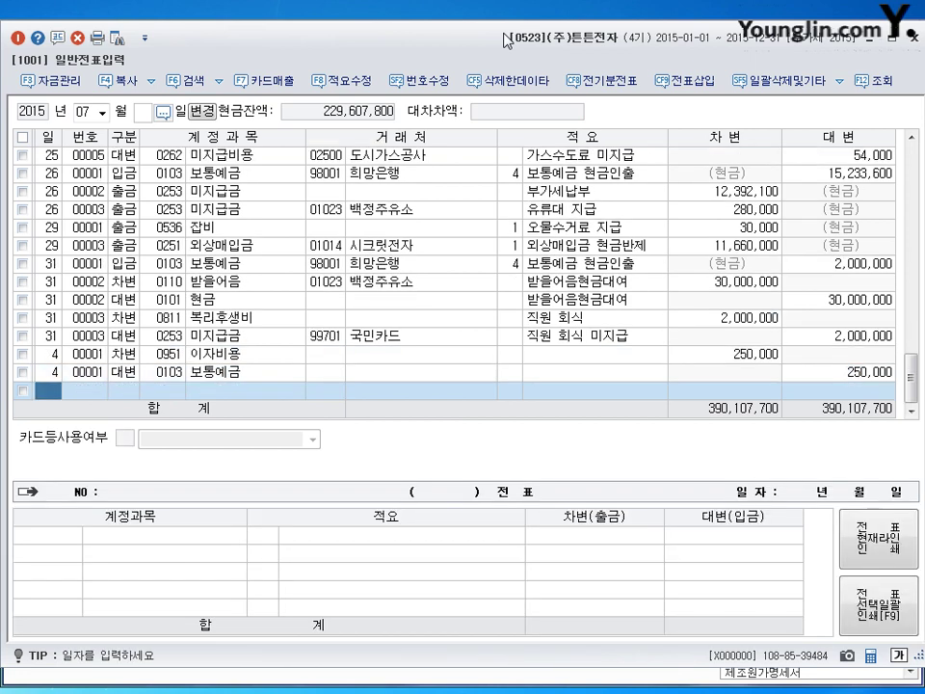
Add a July 17 debit (차변) line for 0953 기부금 with an amount of 4,000,000
{"action": "type", "text": "17"}
{"action": "key", "text": "Return"}
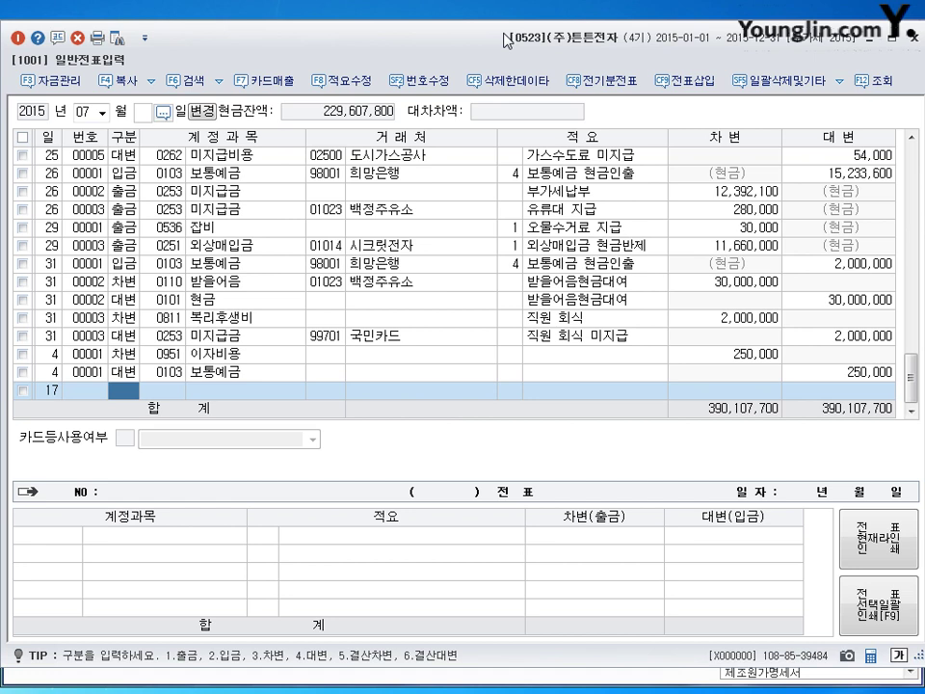
{"action": "type", "text": "3"}
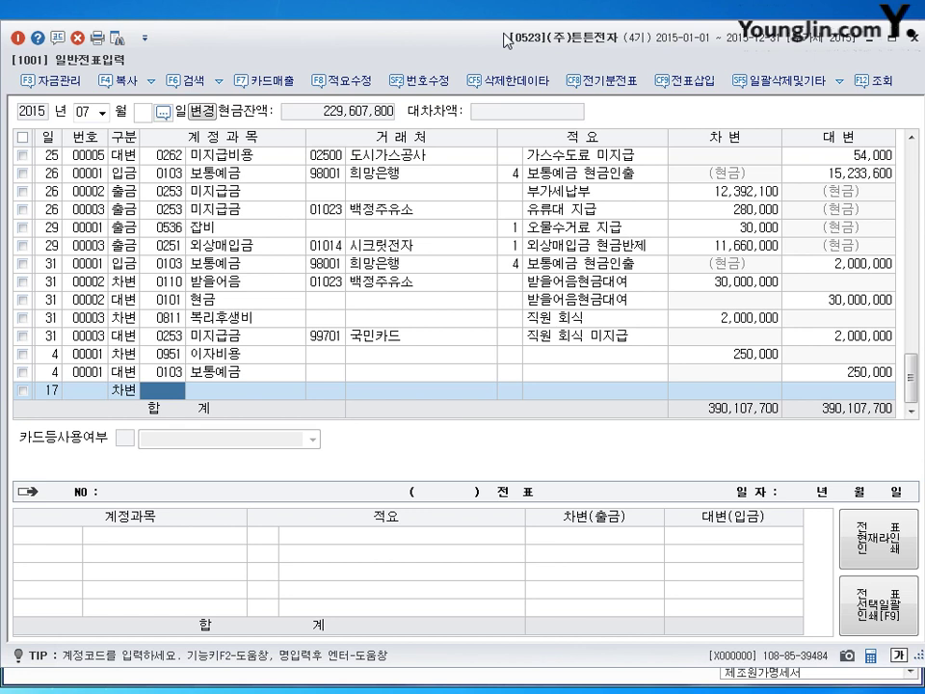
{"action": "type", "text": "0953"}
{"action": "key", "text": "Return"}
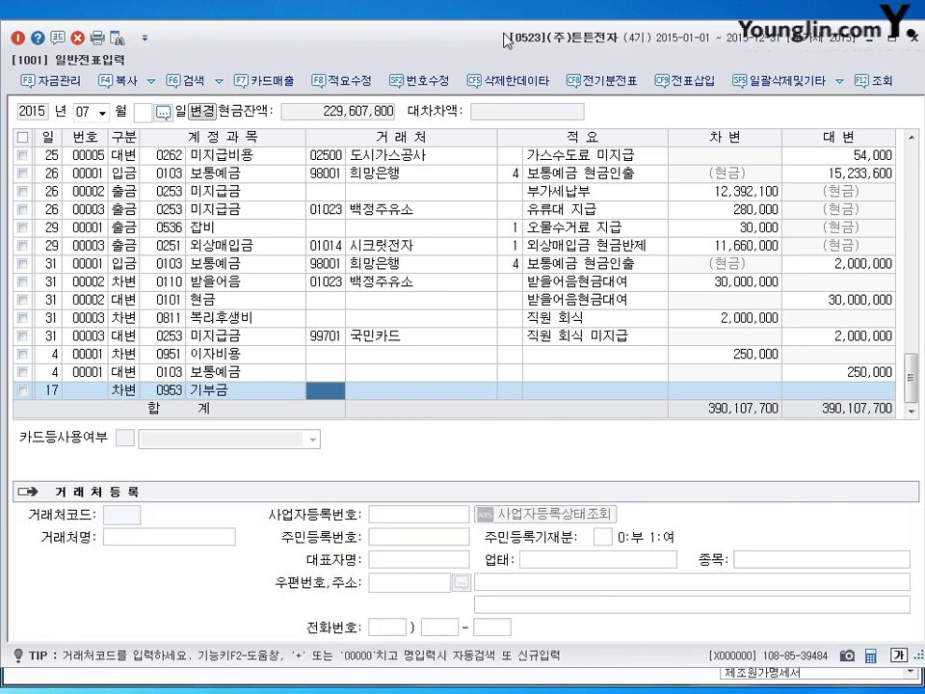
{"action": "key", "text": "Return"}
{"action": "key", "text": "Return"}
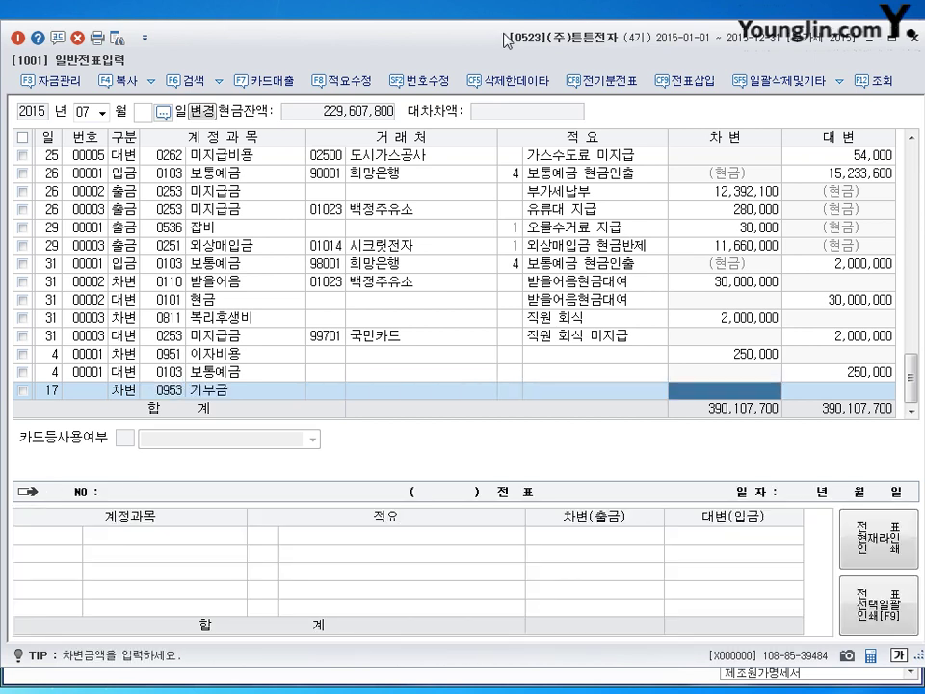
{"action": "type", "text": "4000000"}
{"action": "key", "text": "Return"}
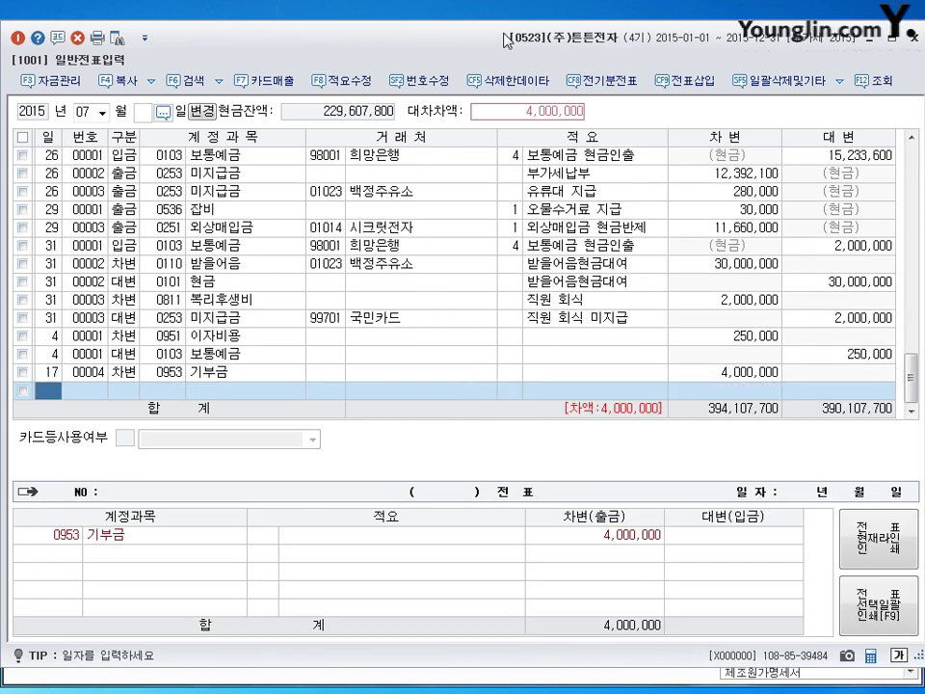
Complete the July 17 voucher with a 4,000,000 credit to 0150 제품, using summary 8, 타계정으로 대체액 손익계산서 반영분
{"action": "key", "text": "Return"}
{"action": "type", "text": "4"}
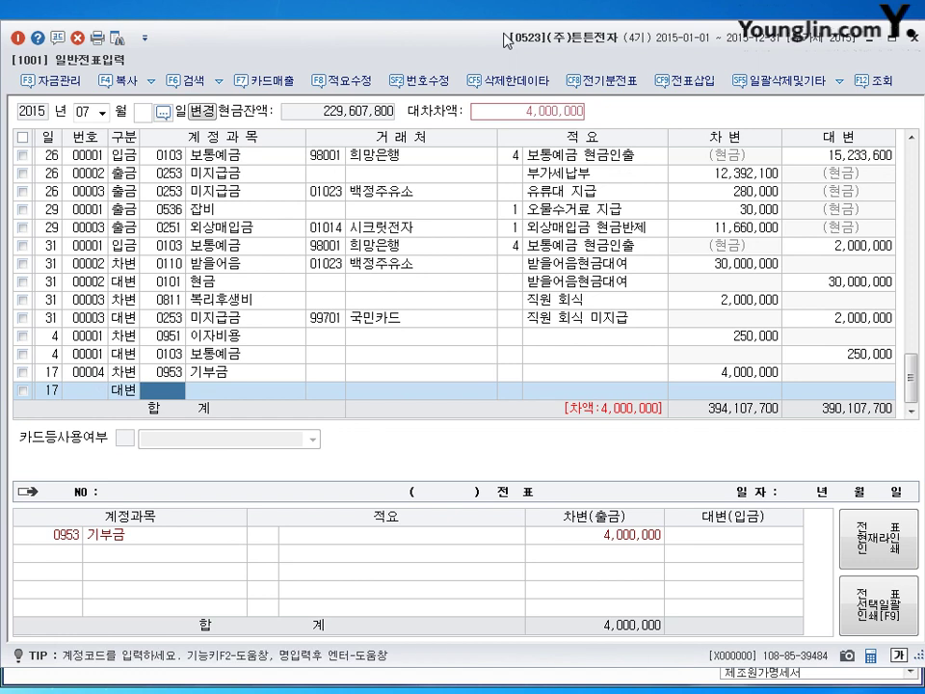
{"action": "type", "text": "150"}
{"action": "key", "text": "Return"}
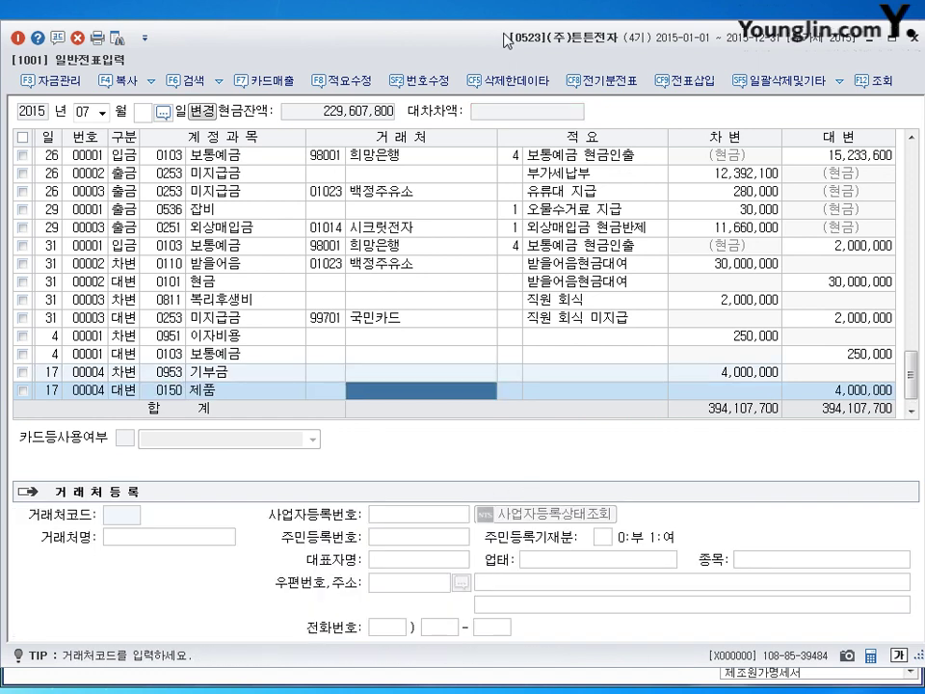
{"action": "key", "text": "Return"}
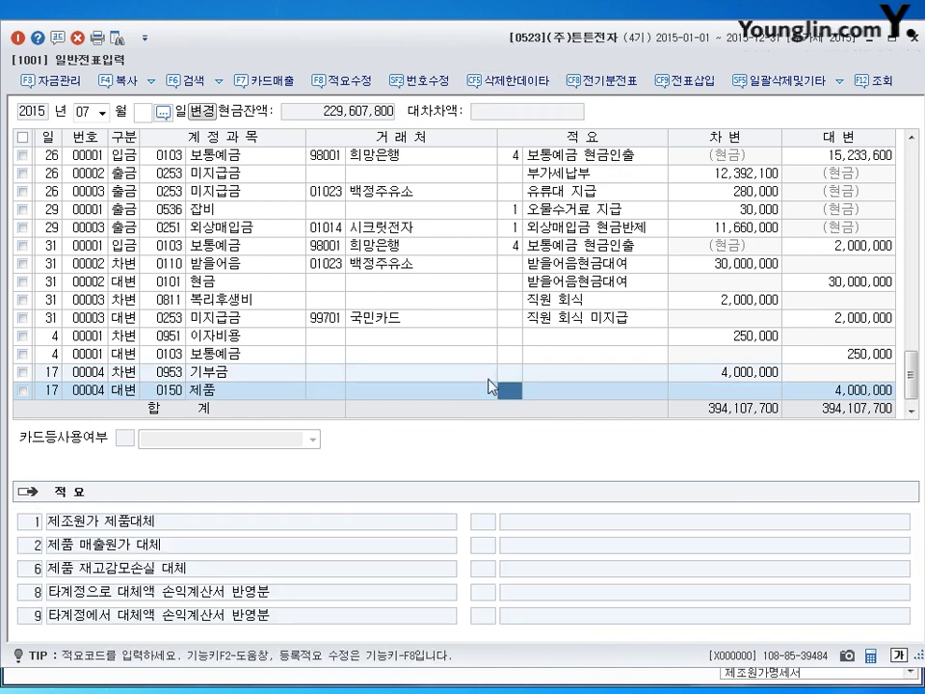
{"action": "type", "text": "6"}
{"action": "key", "text": "Return"}
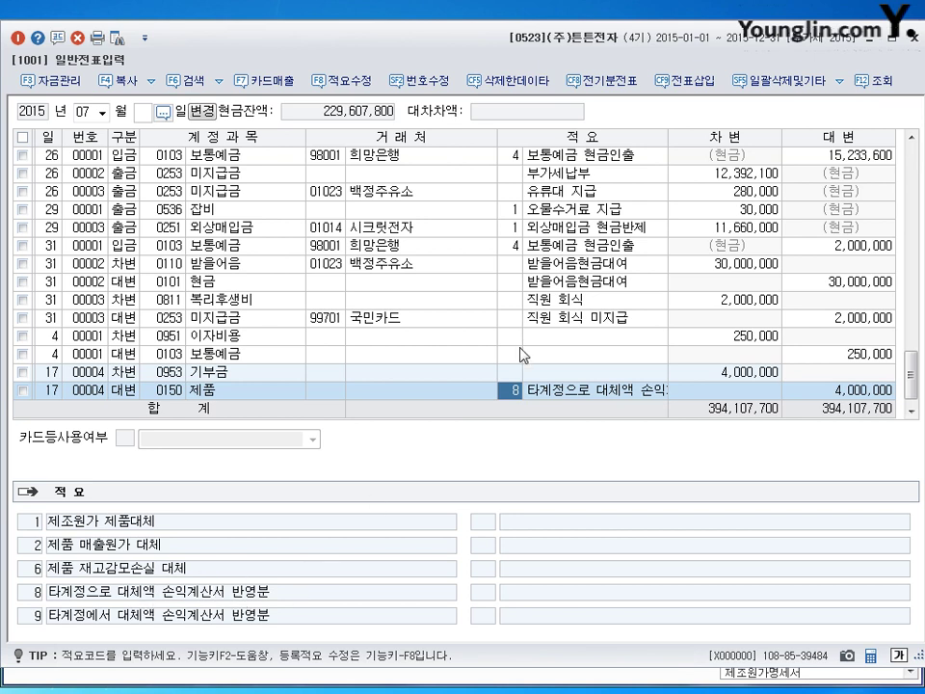
{"action": "key", "text": "Return"}
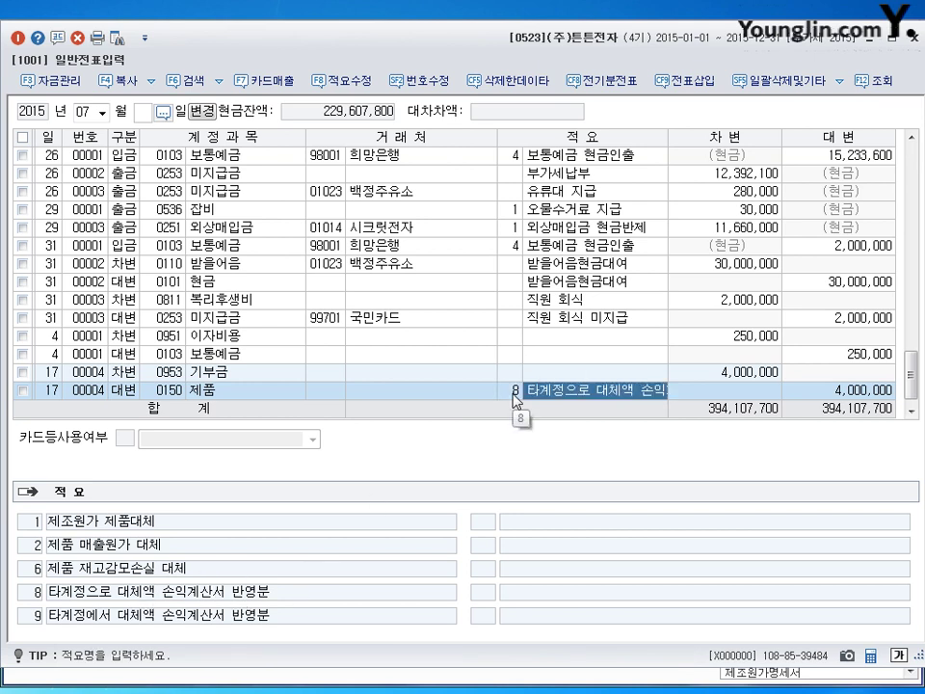
{"action": "key", "text": "Return"}
{"action": "key", "text": "Return"}
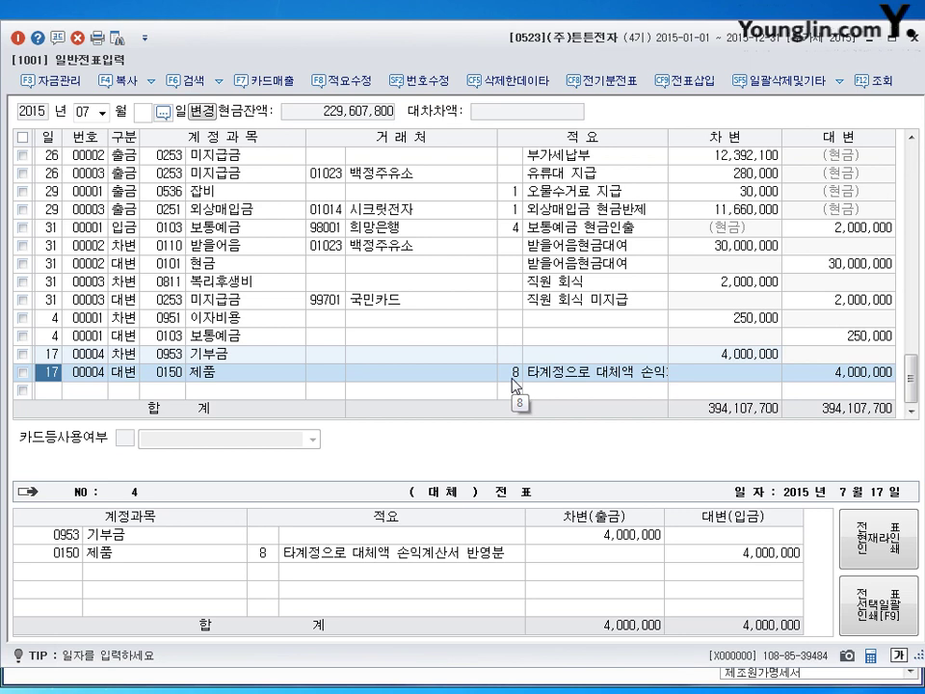
{"action": "left_click", "coordinate": [848, 380]}
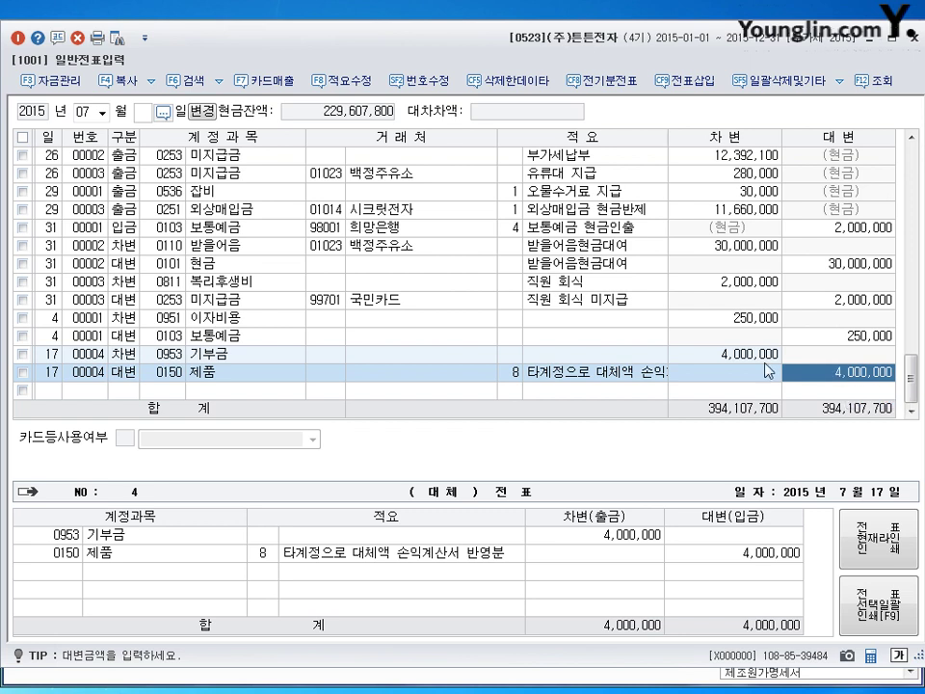
Start a July 23 debit (차변) line using account 0521 보험료 (제조원가), found by searching for 보험
{"action": "left_click", "coordinate": [100, 395]}
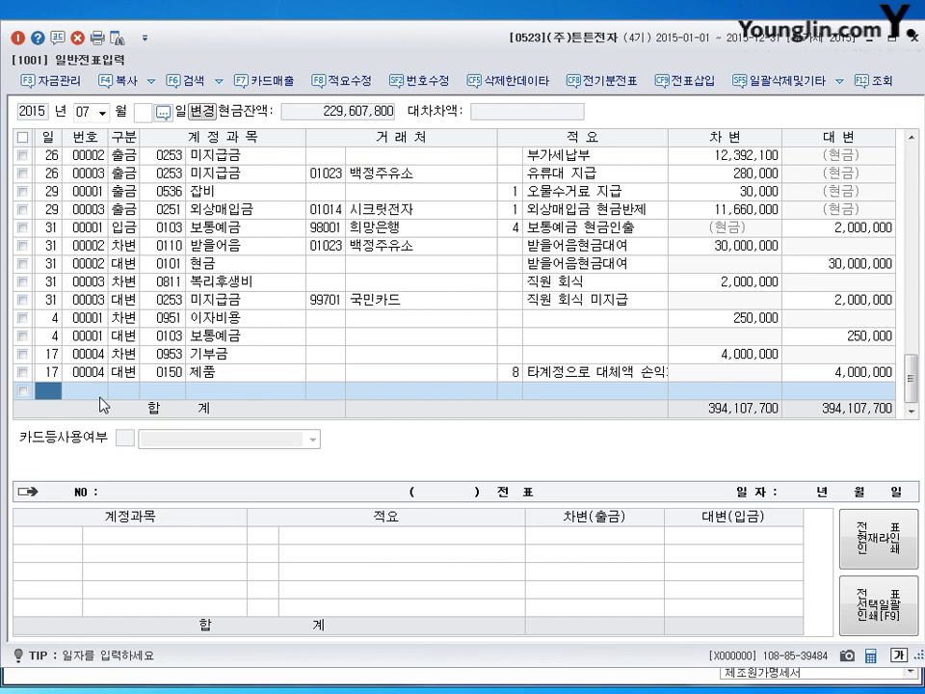
{"action": "type", "text": "23"}
{"action": "key", "text": "Return"}
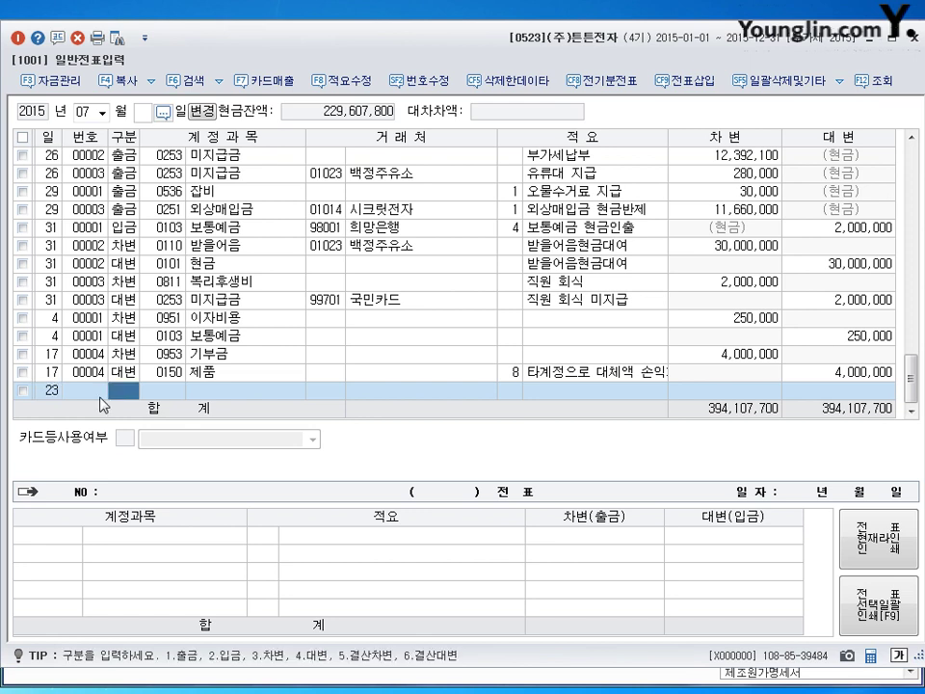
{"action": "type", "text": "3"}
{"action": "key", "text": "Return"}
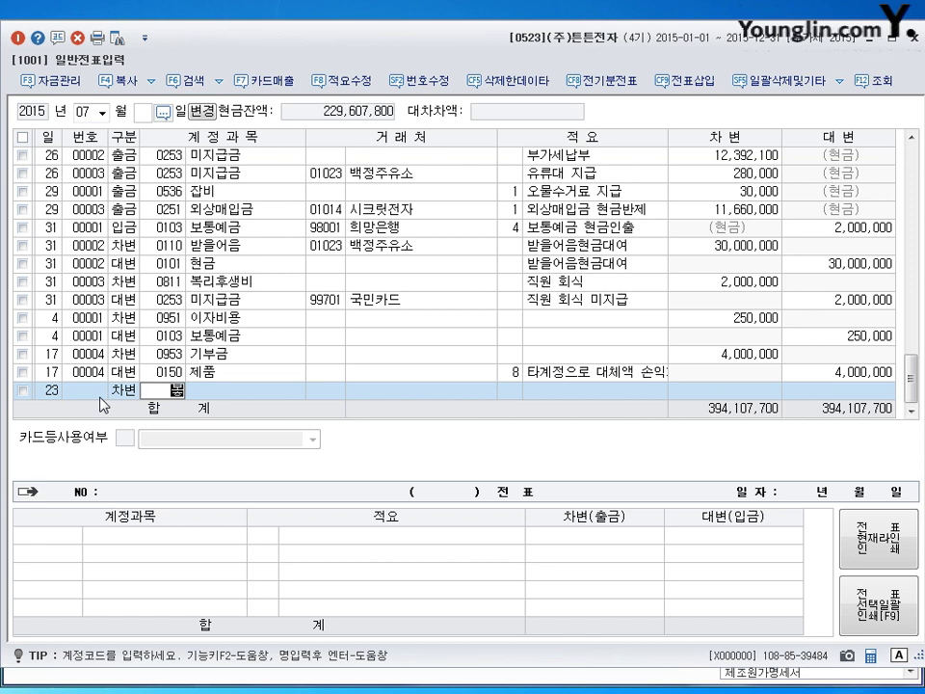
{"action": "type", "text": "보험"}
{"action": "key", "text": "Return"}
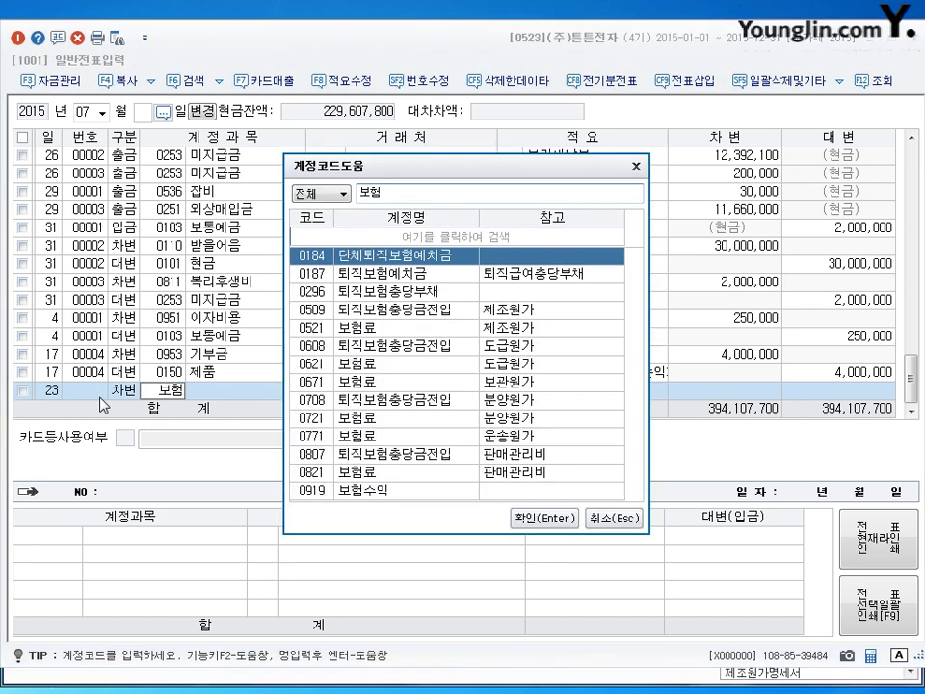
{"action": "key", "text": "Down"}
{"action": "key", "text": "Down"}
{"action": "key", "text": "Down"}
{"action": "key", "text": "Down"}
{"action": "key", "text": "Down"}
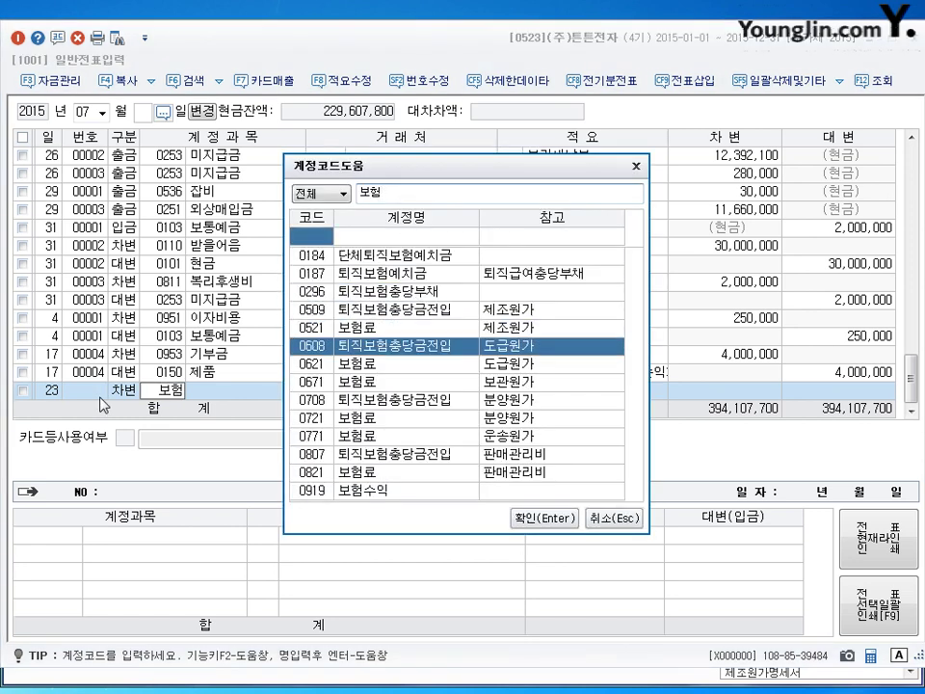
{"action": "key", "text": "Up"}
{"action": "key", "text": "Return"}
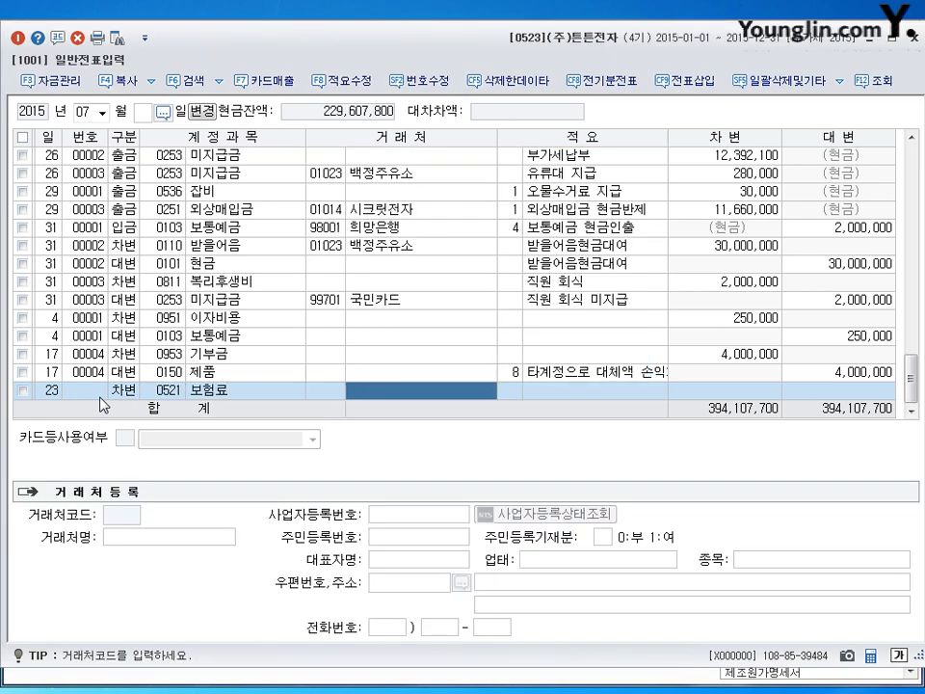
Set the July 23 보험료 line's debit amount to 3,000,000, leaving vendor and summary empty
{"action": "key", "text": "Return"}
{"action": "key", "text": "Return"}
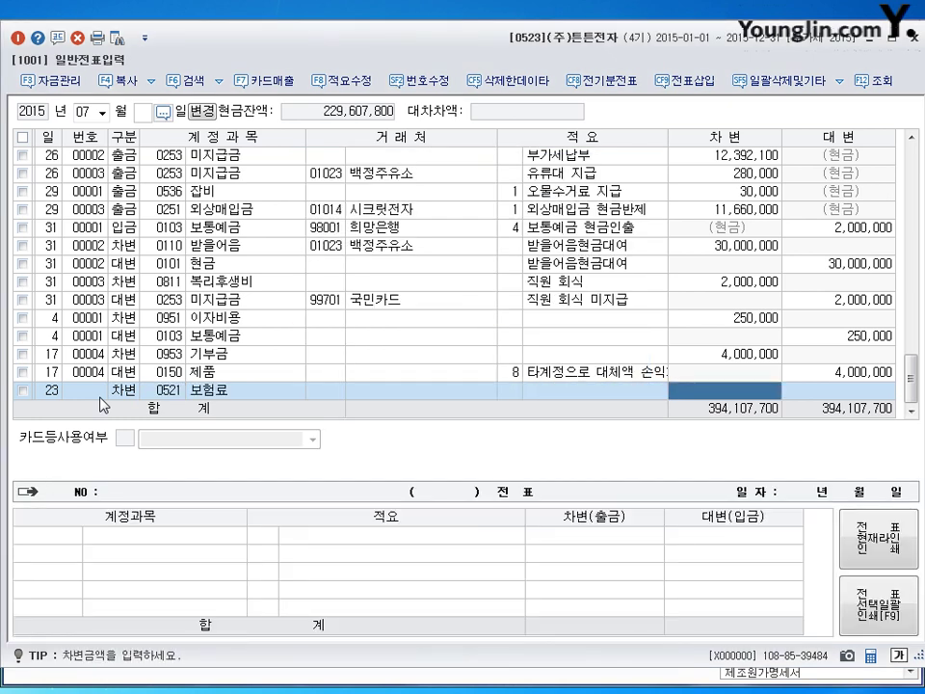
{"action": "type", "text": "3000000"}
{"action": "key", "text": "Return"}
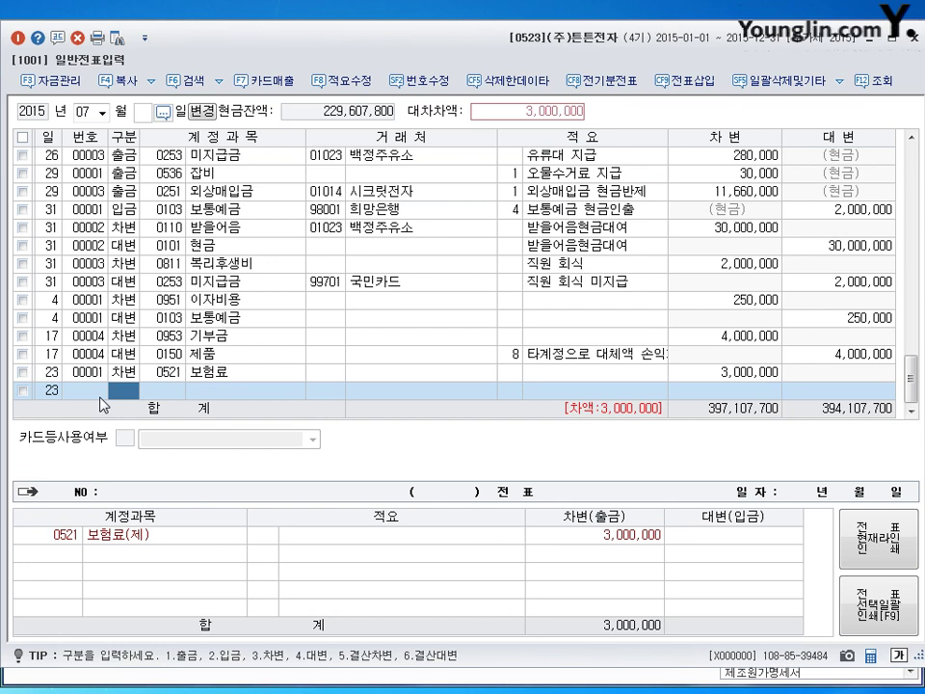
Balance the July 23 voucher with a 3,000,000 credit (대변) to 0103 보통예금, leaving vendor and summary empty
{"action": "type", "text": "4"}
{"action": "type", "text": "103"}
{"action": "key", "text": "Return"}
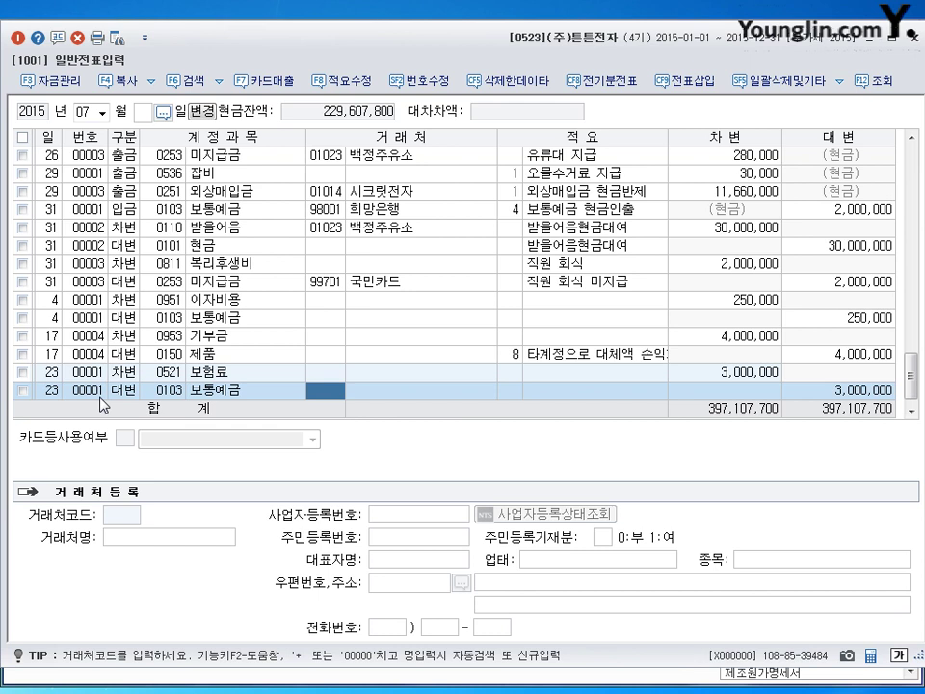
{"action": "key", "text": "Return"}
{"action": "key", "text": "Return"}
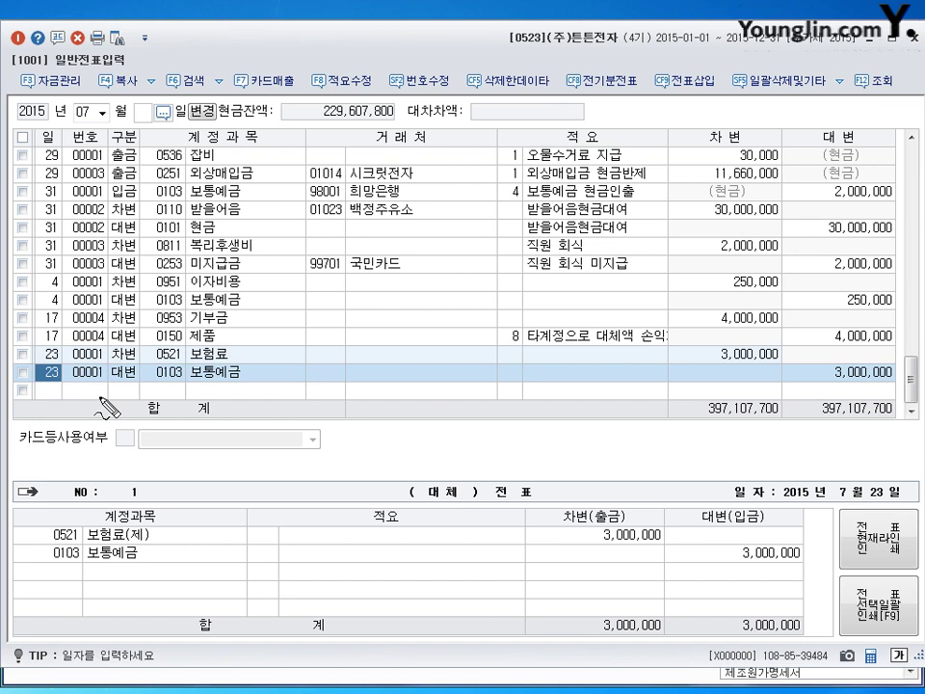
{"action": "mouse_move", "coordinate": [305, 379]}
{"action": "left_mouse_down"}
{"action": "mouse_move", "coordinate": [318, 359]}
{"action": "mouse_move", "coordinate": [331, 382]}
{"action": "mouse_move", "coordinate": [403, 378]}
{"action": "mouse_move", "coordinate": [393, 401]}
{"action": "mouse_move", "coordinate": [390, 391]}
{"action": "left_mouse_up"}
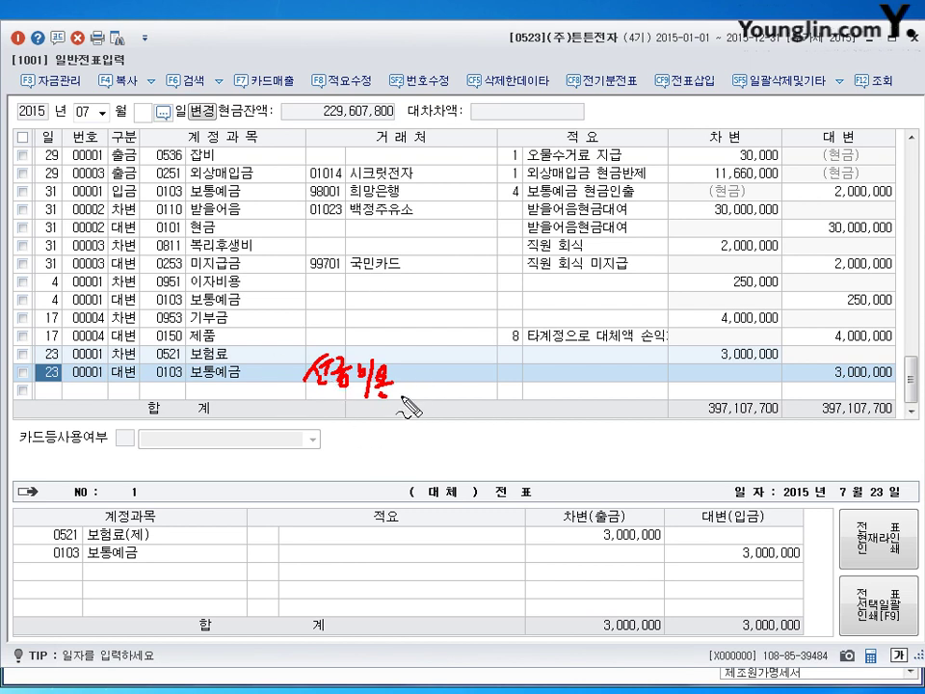
{"action": "key", "text": "Escape"}
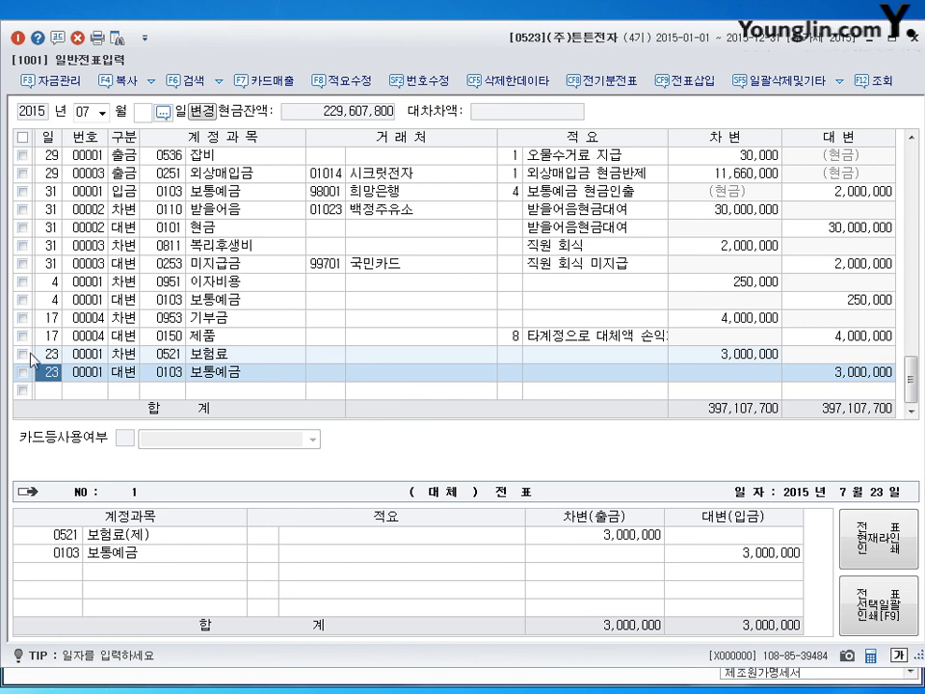
Leave the July vouchers and load the August 2015 entries in 일반전표입력
{"action": "left_click", "coordinate": [60, 391]}
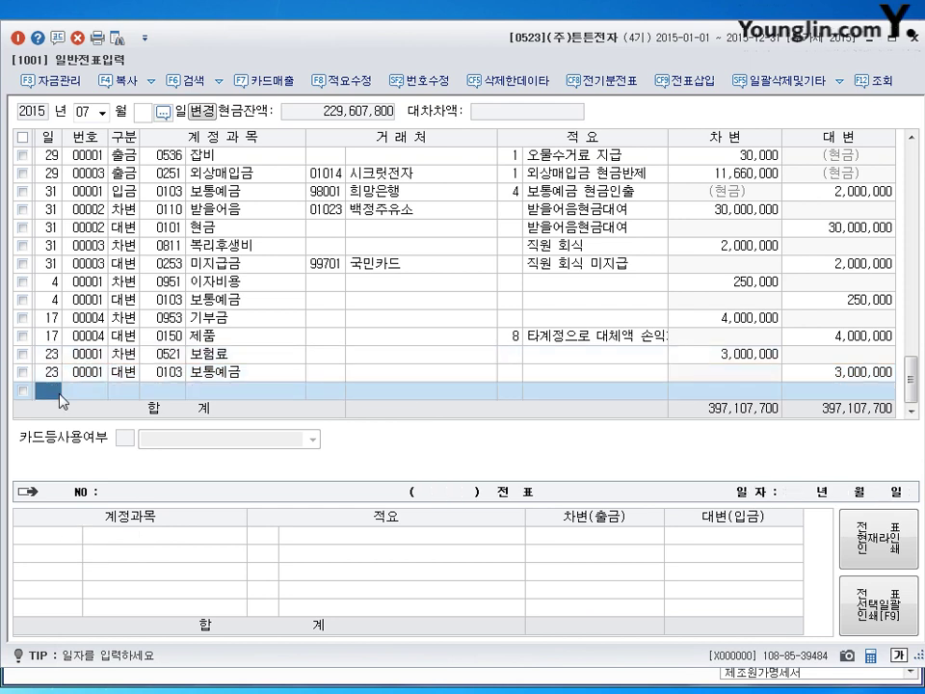
{"action": "key", "text": "Escape"}
{"action": "type", "text": "08"}
{"action": "key", "text": "Return"}
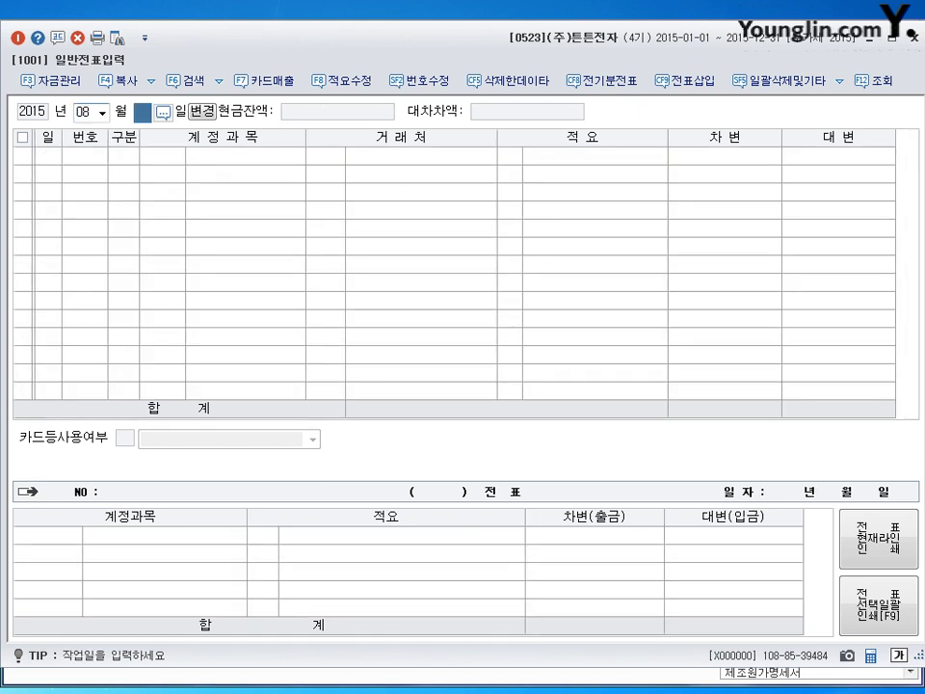
{"action": "key", "text": "Return"}
{"action": "key", "text": "Return"}
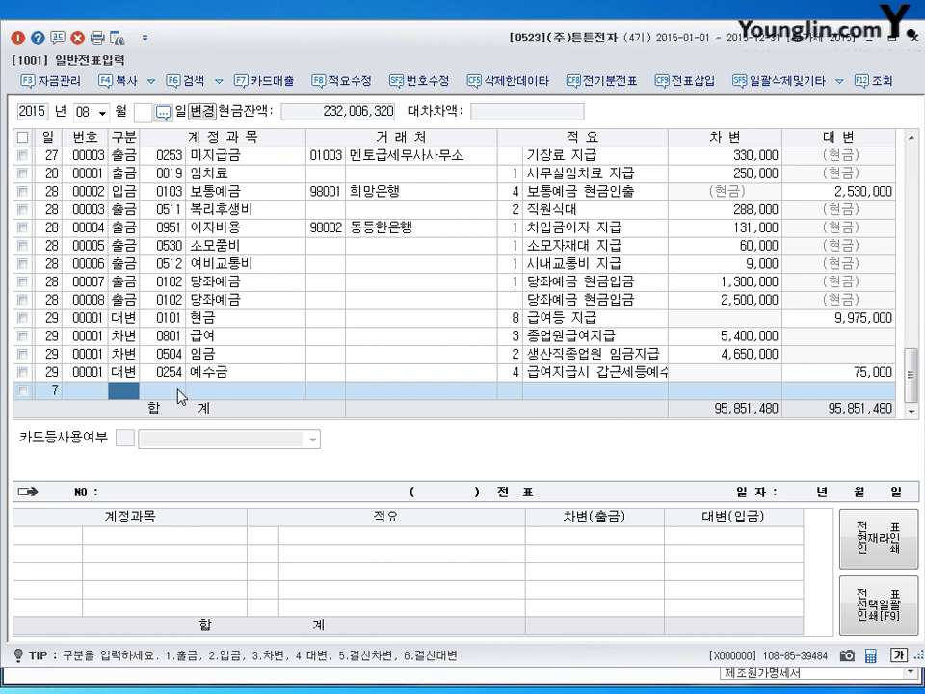
Enter an August 7 debit of 40,000 to 0208 차량운반구 with no vendor or summary
{"action": "type", "text": "3"}
{"action": "key", "text": "Return"}
{"action": "type", "text": "208"}
{"action": "key", "text": "Return"}
{"action": "key", "text": "Return"}
{"action": "key", "text": "Return"}
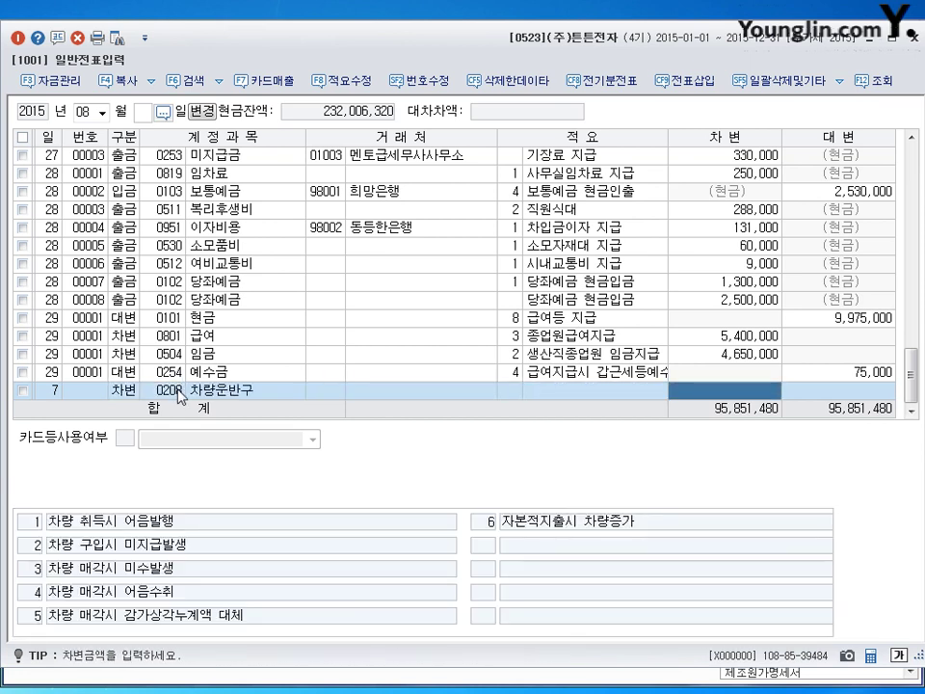
{"action": "type", "text": "400000"}
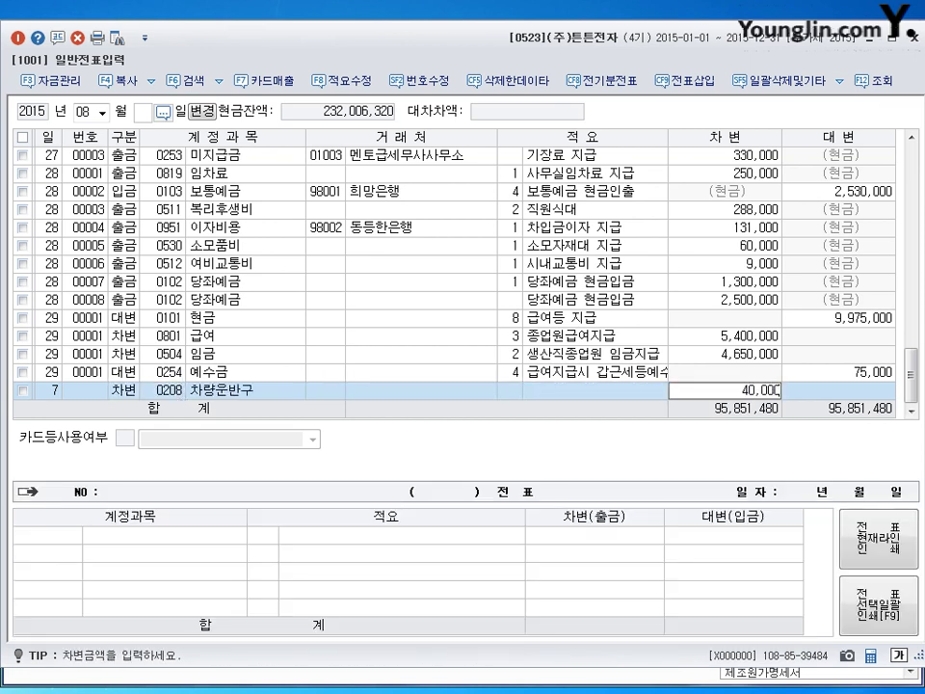
{"action": "key", "text": "Return"}
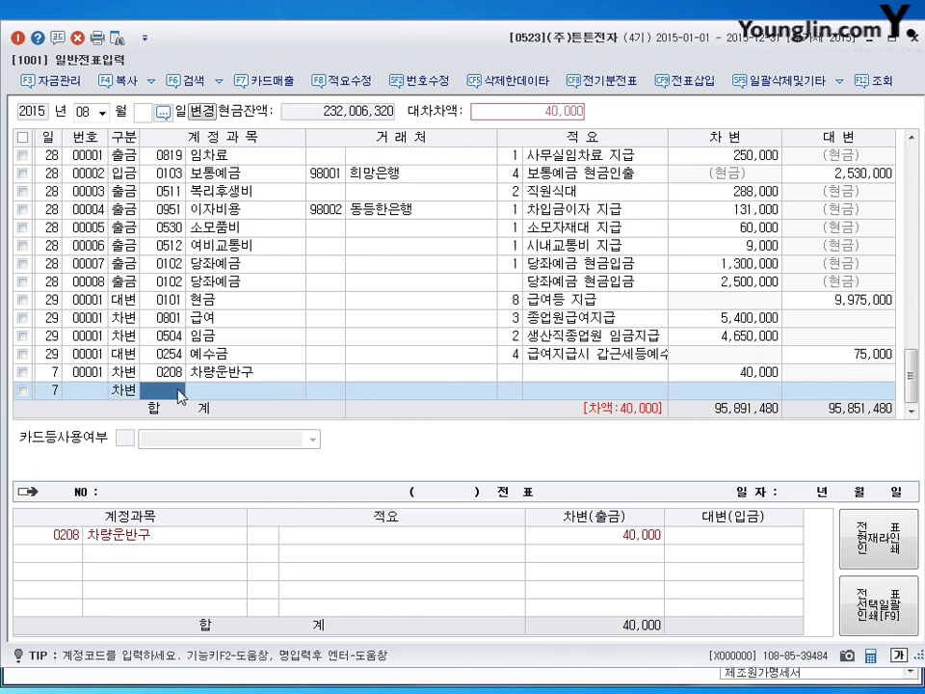
Add a second August 7 debit of 160,000 to 0107 단기매매증권 with no vendor or summary
{"action": "type", "text": "107"}
{"action": "key", "text": "Return"}
{"action": "key", "text": "Return"}
{"action": "key", "text": "Return"}
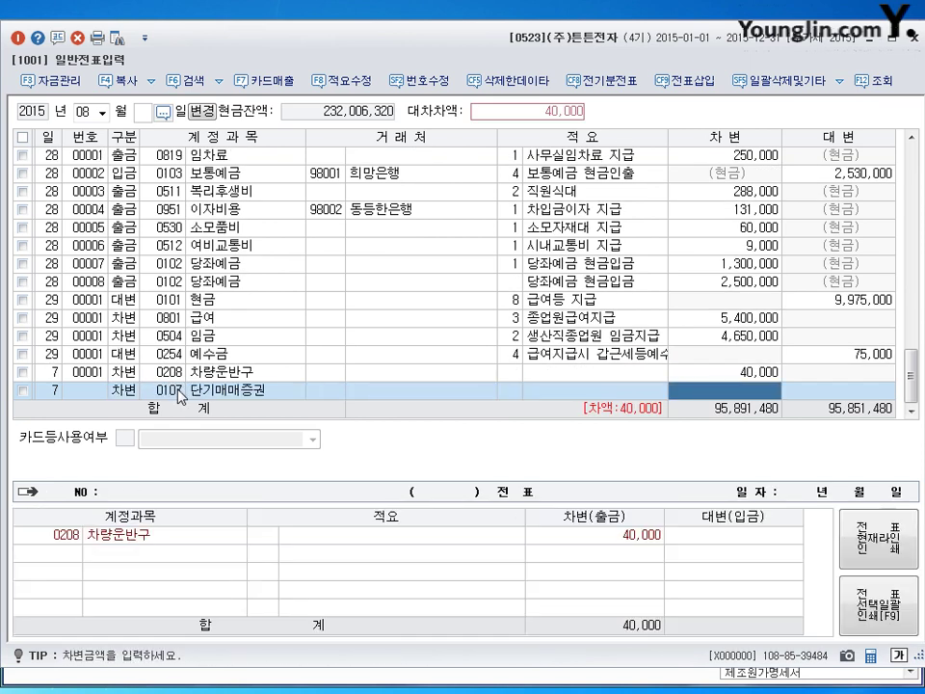
{"action": "type", "text": "1600000"}
{"action": "key", "text": "Return"}
Complete the August 7 voucher with a 200,000 credit to 0101 현금, leaving vendor and summary empty
{"action": "type", "text": "4"}
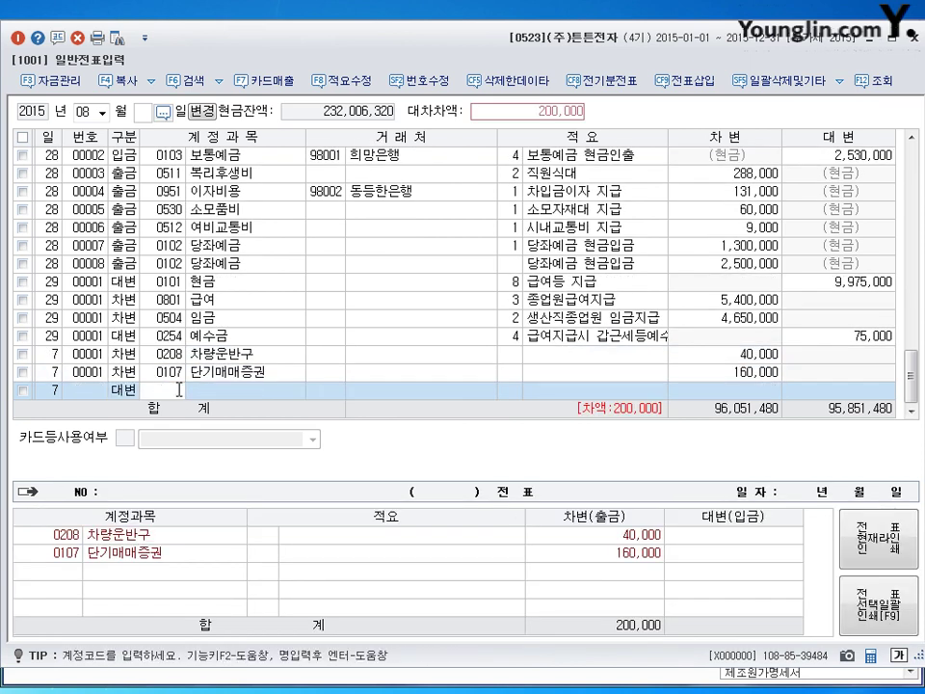
{"action": "type", "text": "101"}
{"action": "key", "text": "Return"}
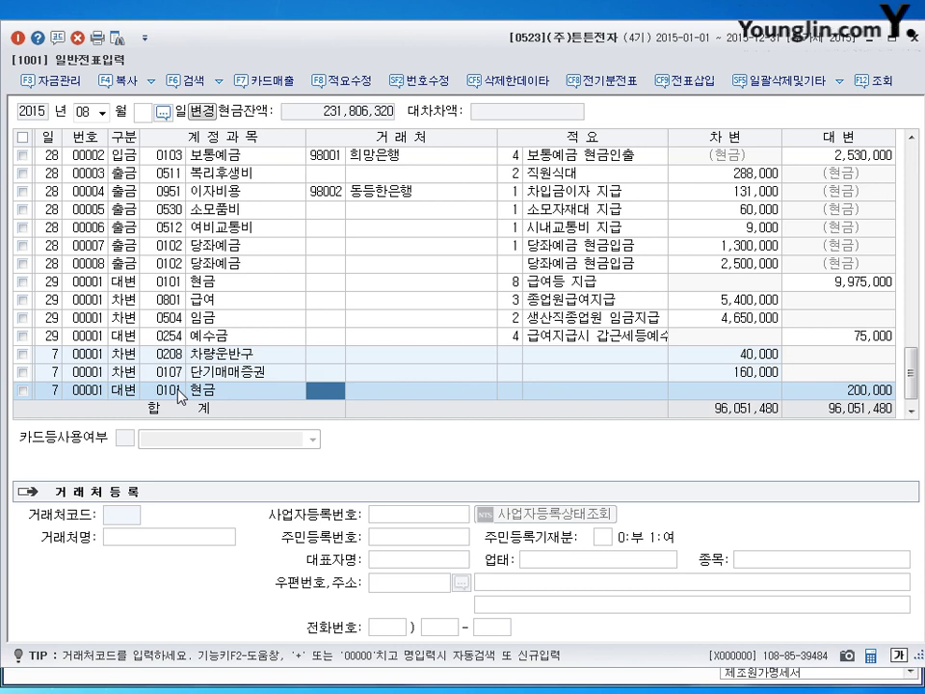
{"action": "key", "text": "Return"}
{"action": "key", "text": "Return"}
{"action": "key", "text": "Return"}
Enter an August 14 cash payment (출금) of 30,000 to 0526 도서인쇄비 (제조원가), without vendor or summary
{"action": "type", "text": "14"}
{"action": "key", "text": "Return"}
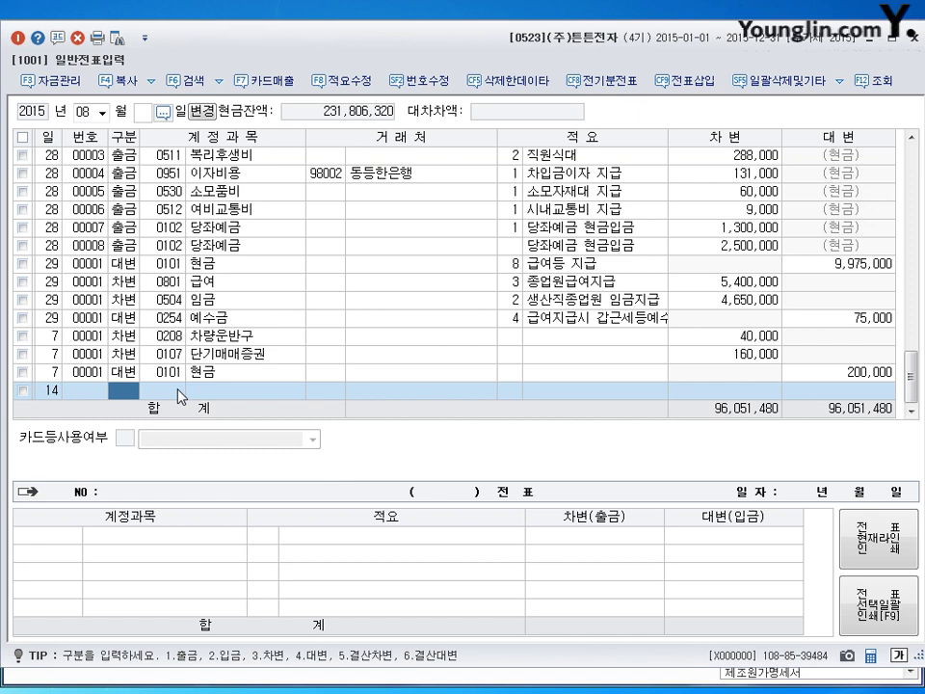
{"action": "type", "text": "1"}
{"action": "key", "text": "Return"}
{"action": "type", "text": "도ㅅ"}
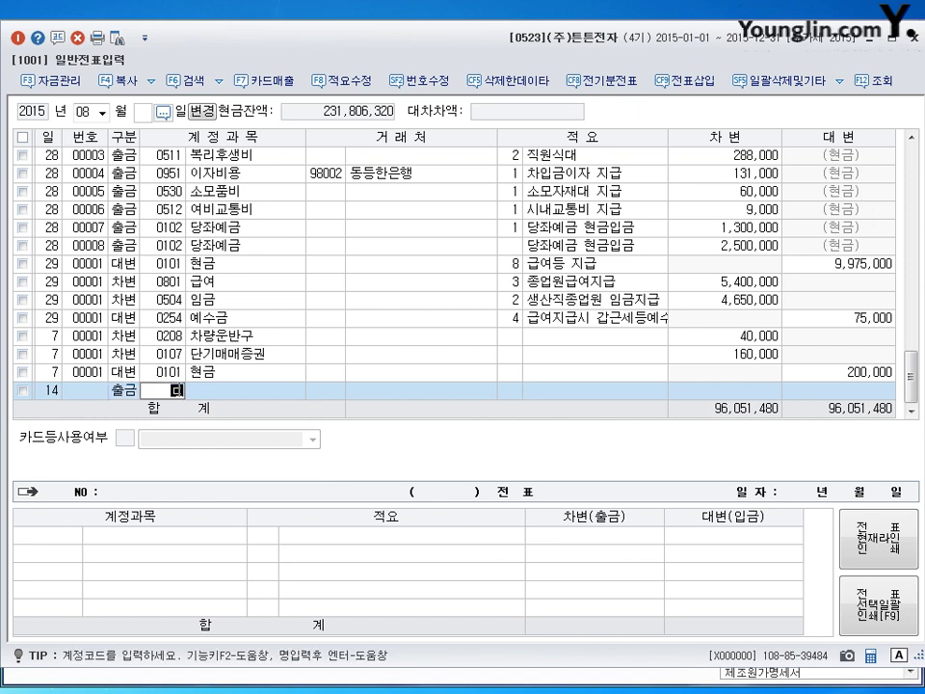
{"action": "key", "text": "Return"}
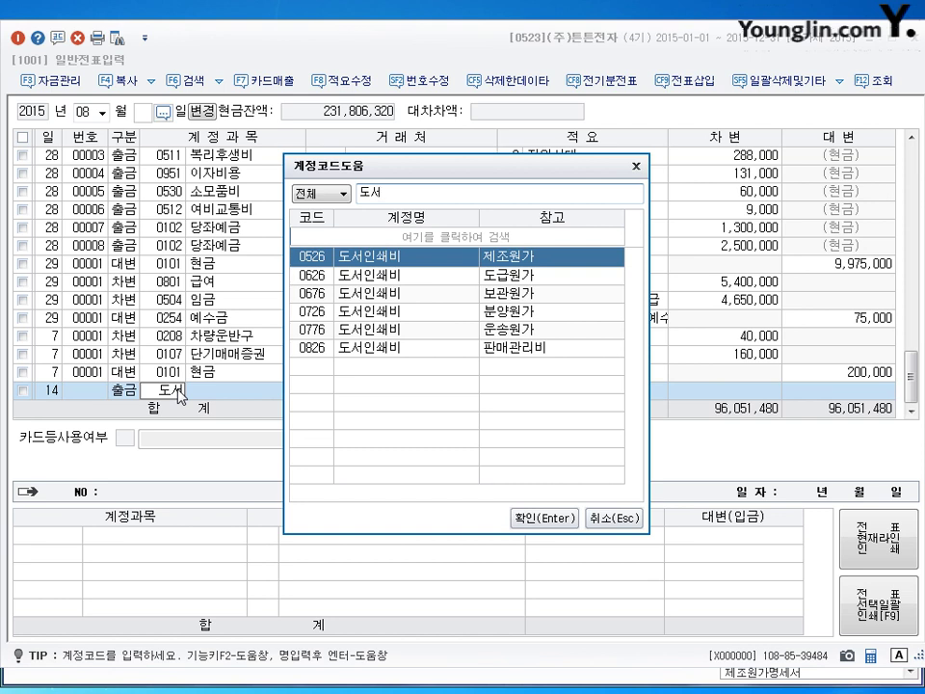
{"action": "key", "text": "Return"}
{"action": "key", "text": "Return"}
{"action": "key", "text": "Return"}
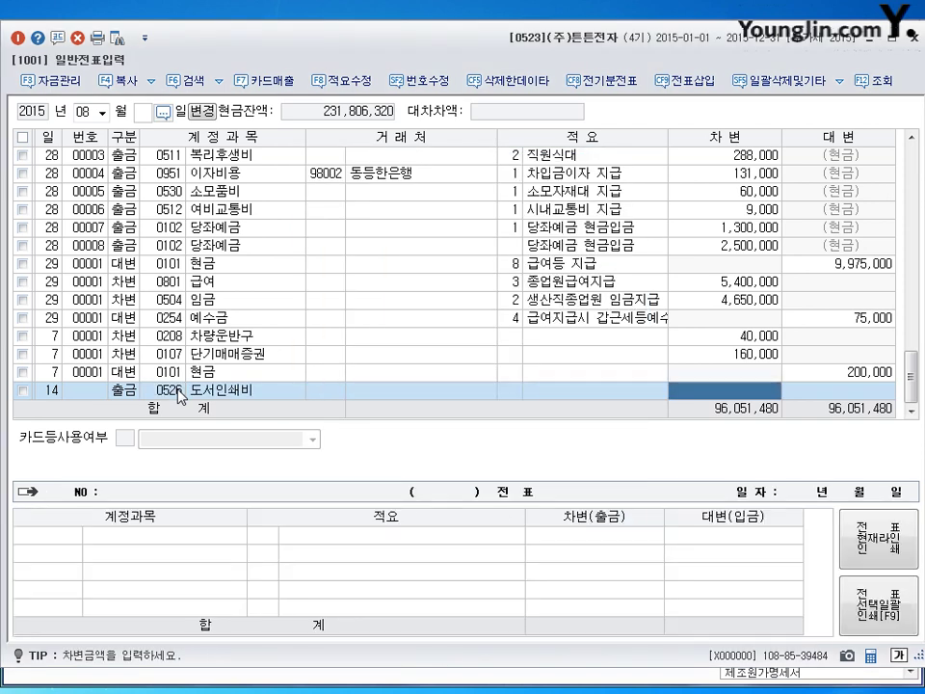
{"action": "type", "text": "30000"}
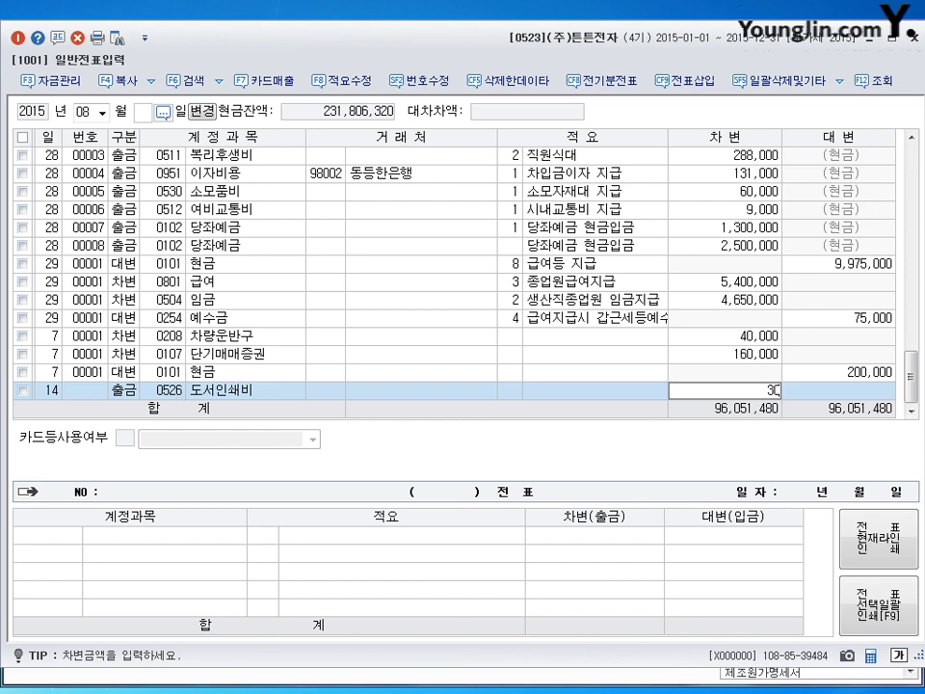
{"action": "key", "text": "Return"}
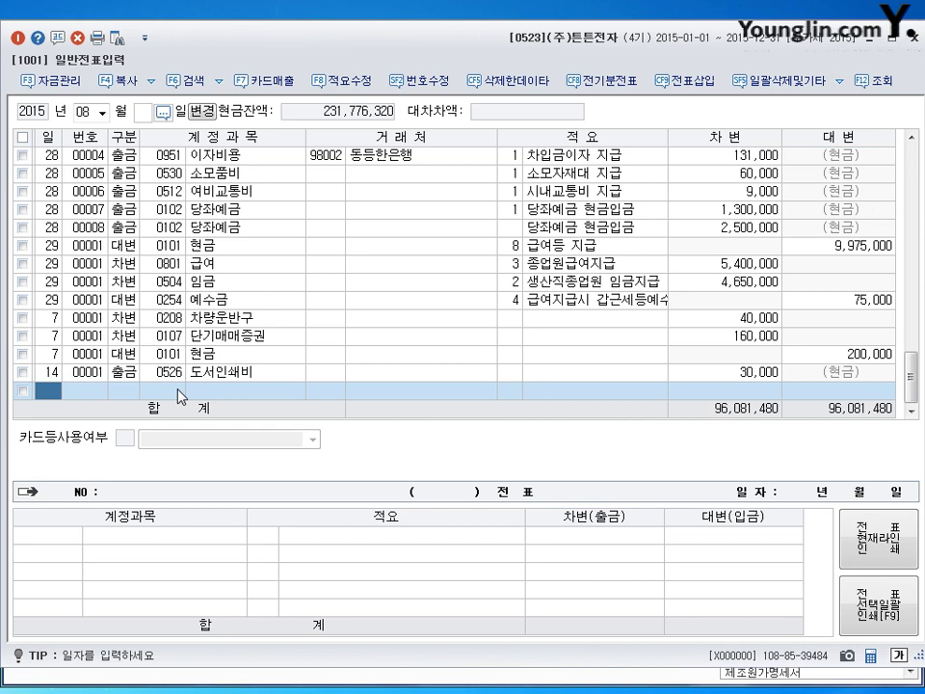
Enter an August 30 cash payment (출금) of 2,000,000 to 0153 원재료, without vendor or summary
{"action": "type", "text": "30"}
{"action": "key", "text": "Return"}
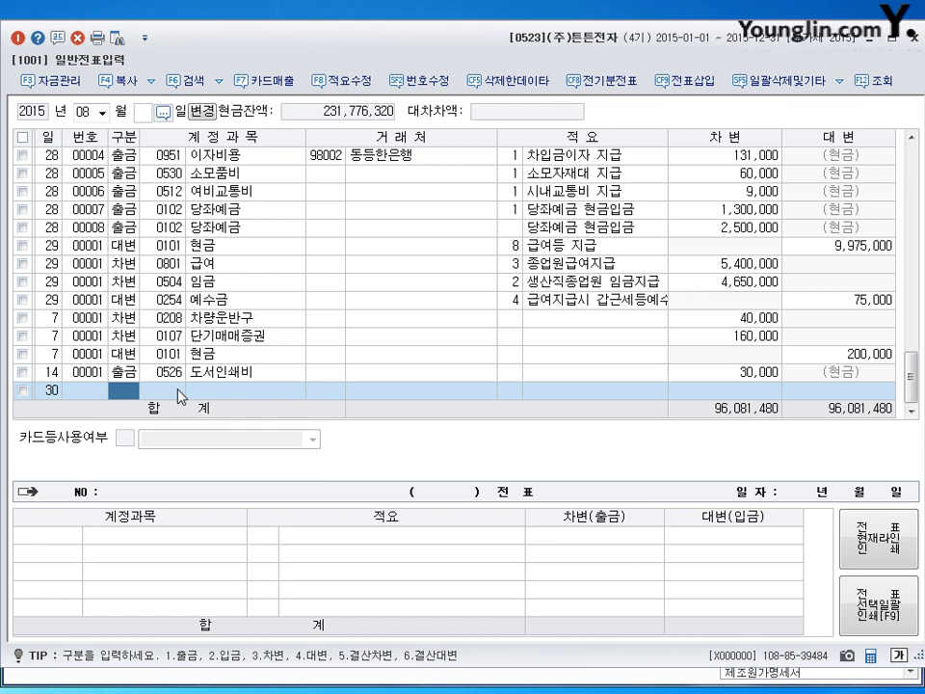
{"action": "type", "text": "1"}
{"action": "key", "text": "Return"}
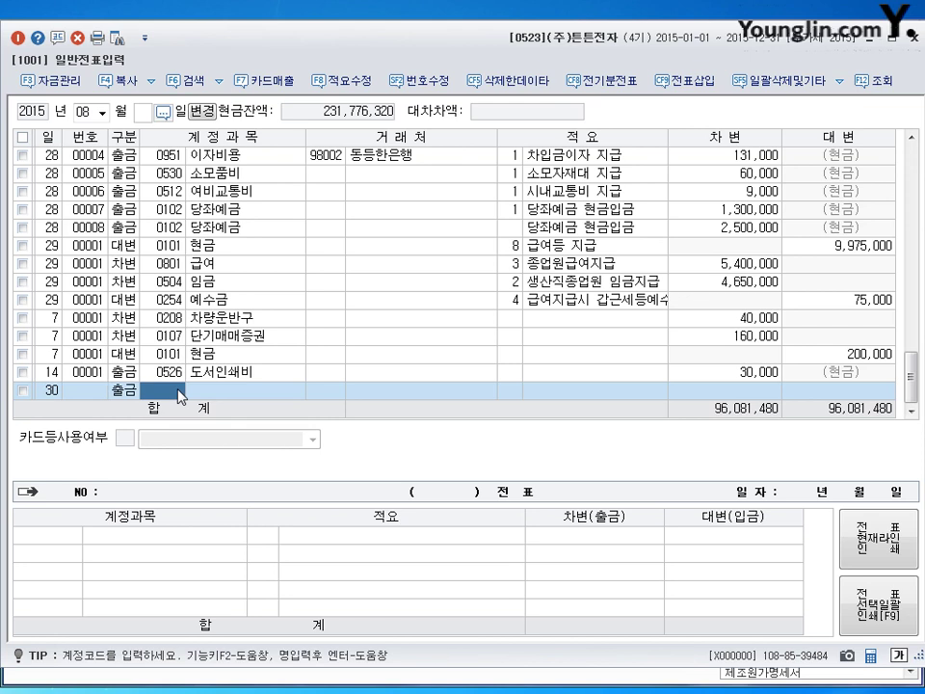
{"action": "type", "text": "153"}
{"action": "key", "text": "Return"}
{"action": "key", "text": "Return"}
{"action": "key", "text": "Return"}
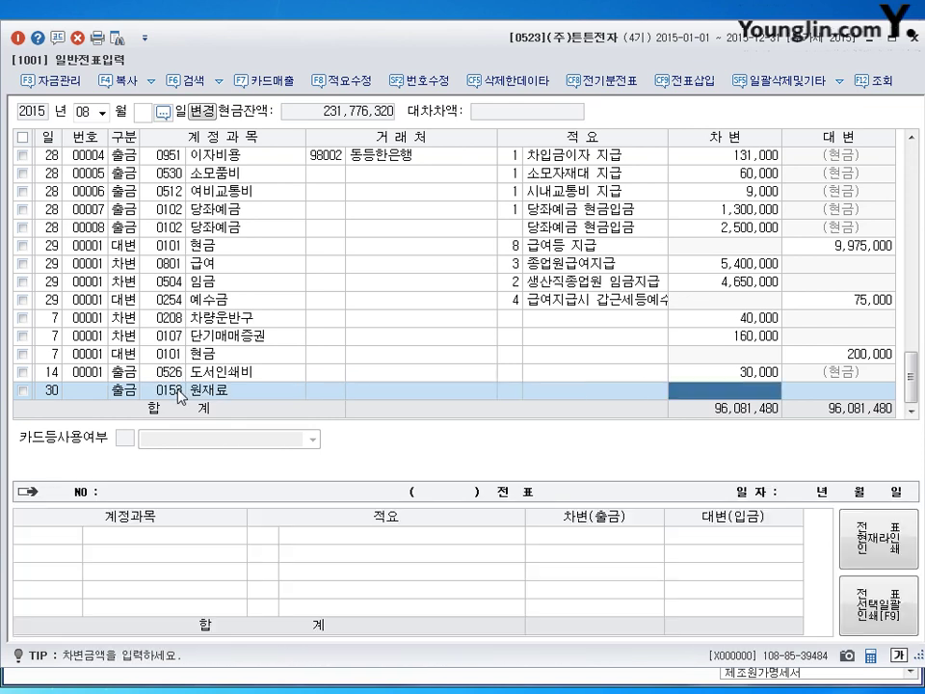
{"action": "type", "text": "2000000"}
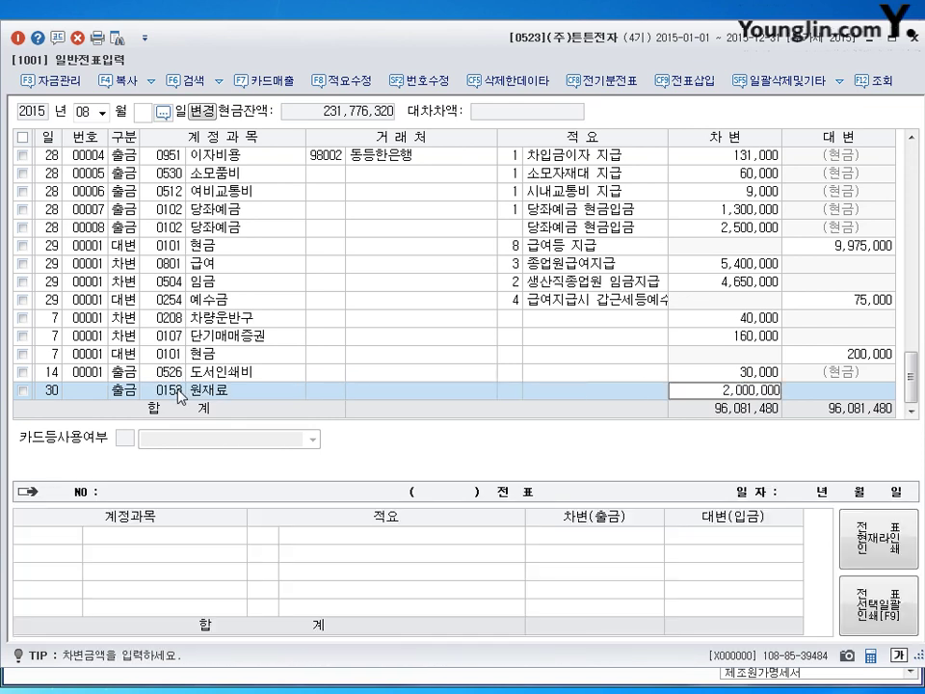
{"action": "key", "text": "Return"}
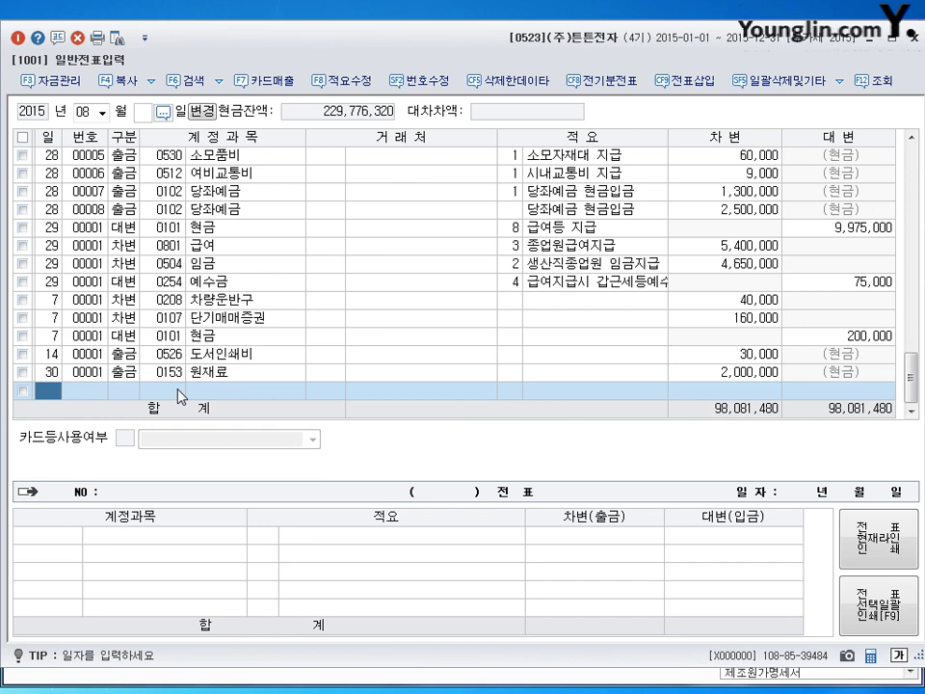
Close 일반전표입력, open 매입매출전표입력 for October 2015, and start a new line dated the 2nd
{"action": "key", "text": "Escape"}
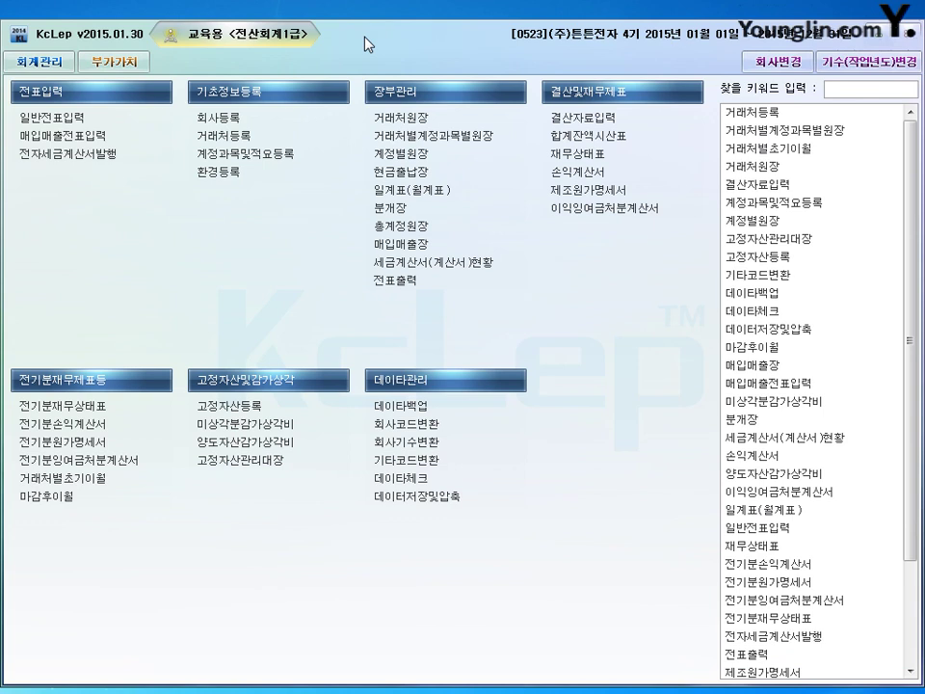
{"action": "left_click", "coordinate": [160, 159]}
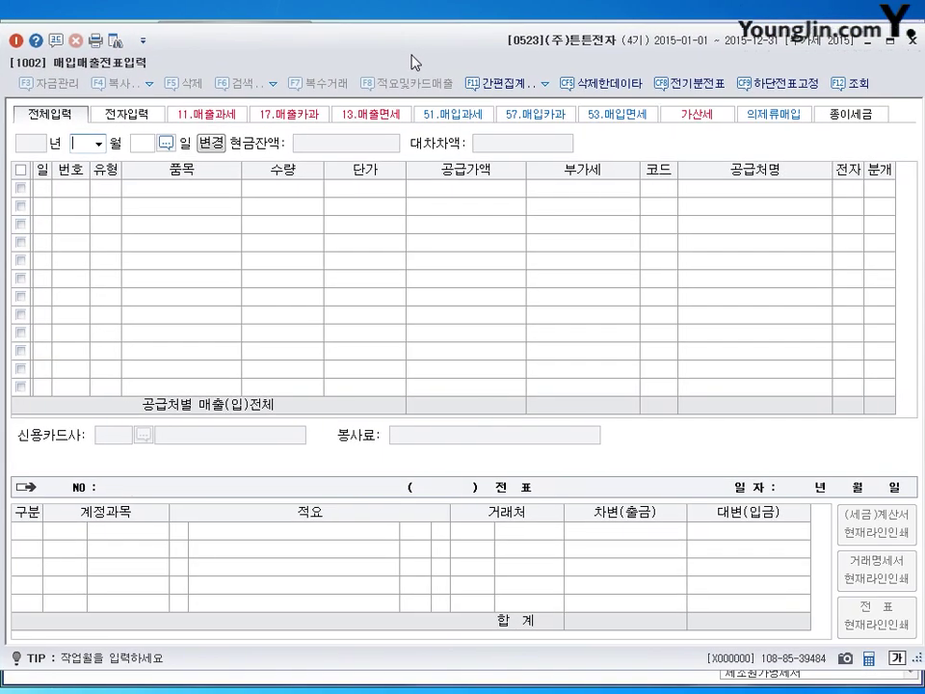
{"action": "type", "text": "10"}
{"action": "key", "text": "Return"}
{"action": "key", "text": "Return"}
{"action": "type", "text": "2"}
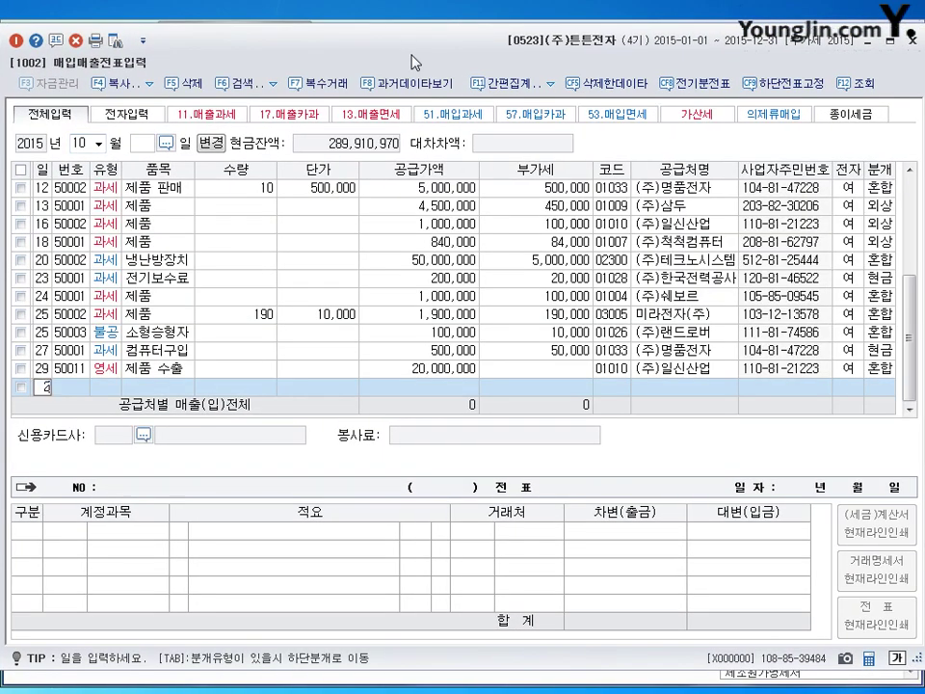
{"action": "key", "text": "Return"}
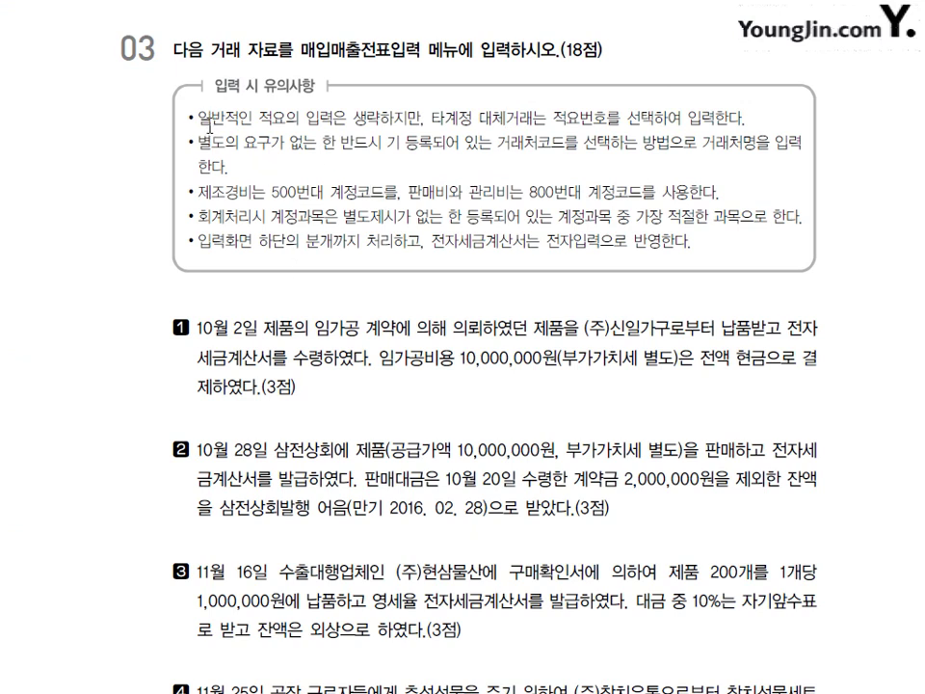
Switch to the exercise document and read the 입력 시 유의사항 notes for question 03
{"action": "left_click_drag", "start_coordinate": [196, 117], "coordinate": [416, 241]}
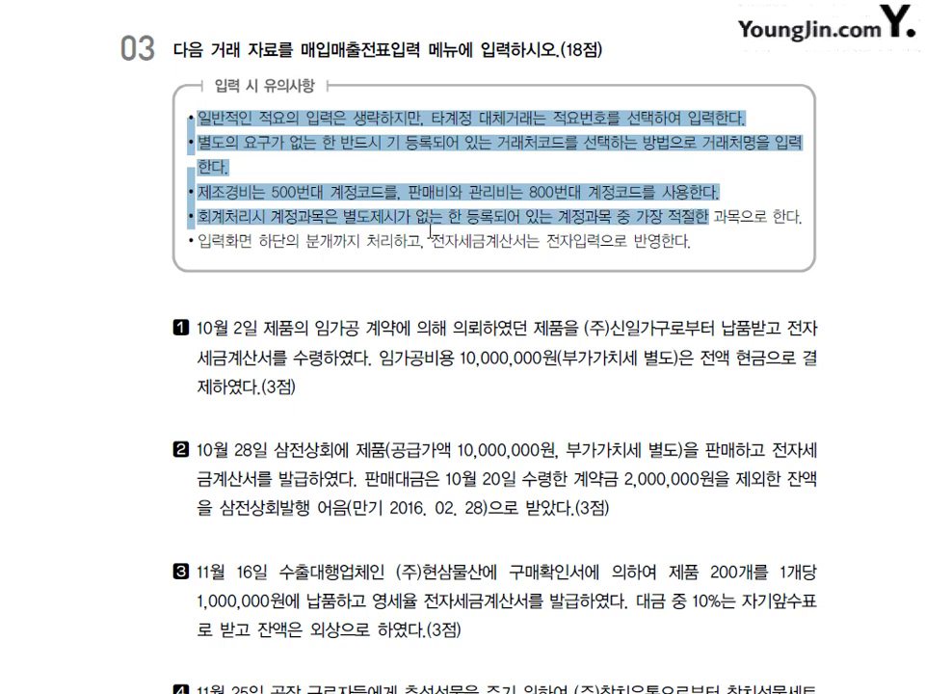